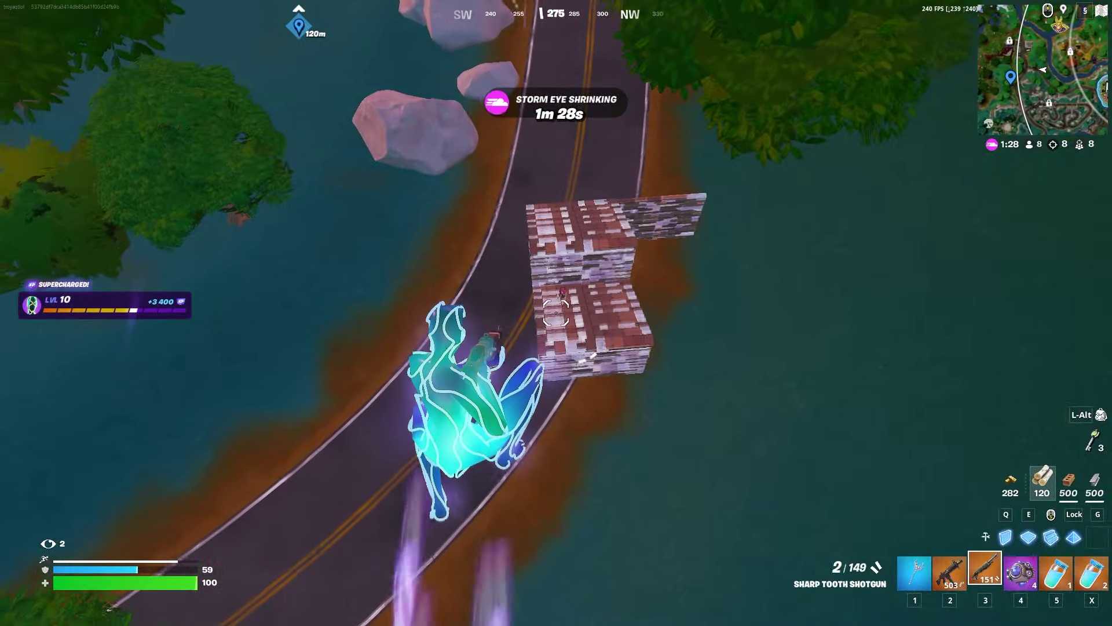
pyautogui.press('q')
pyautogui.press('e')
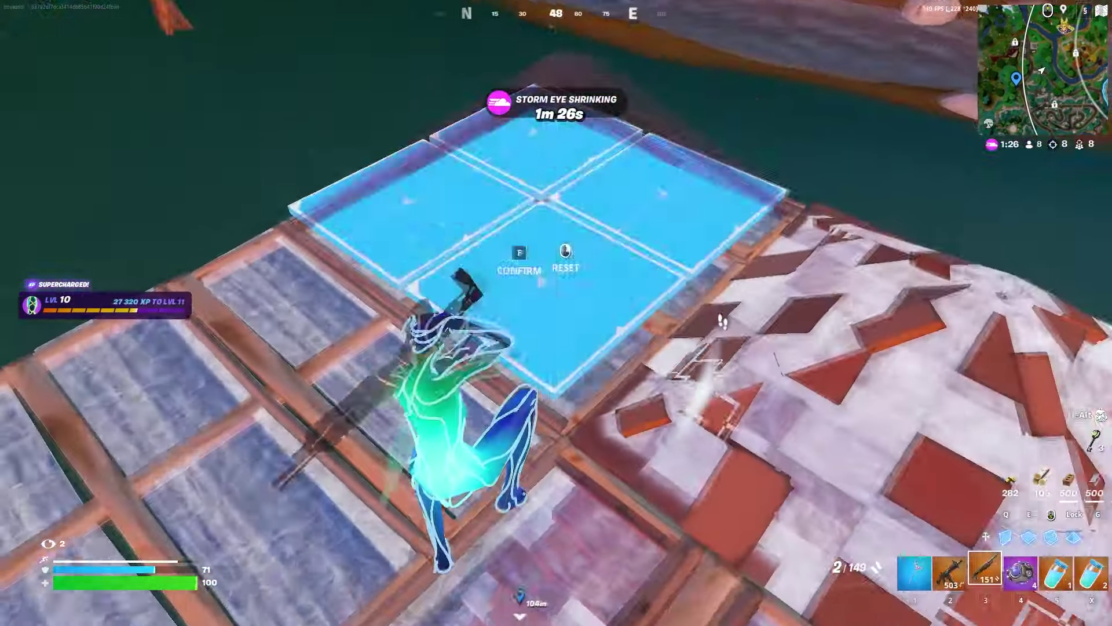
pyautogui.press('q')
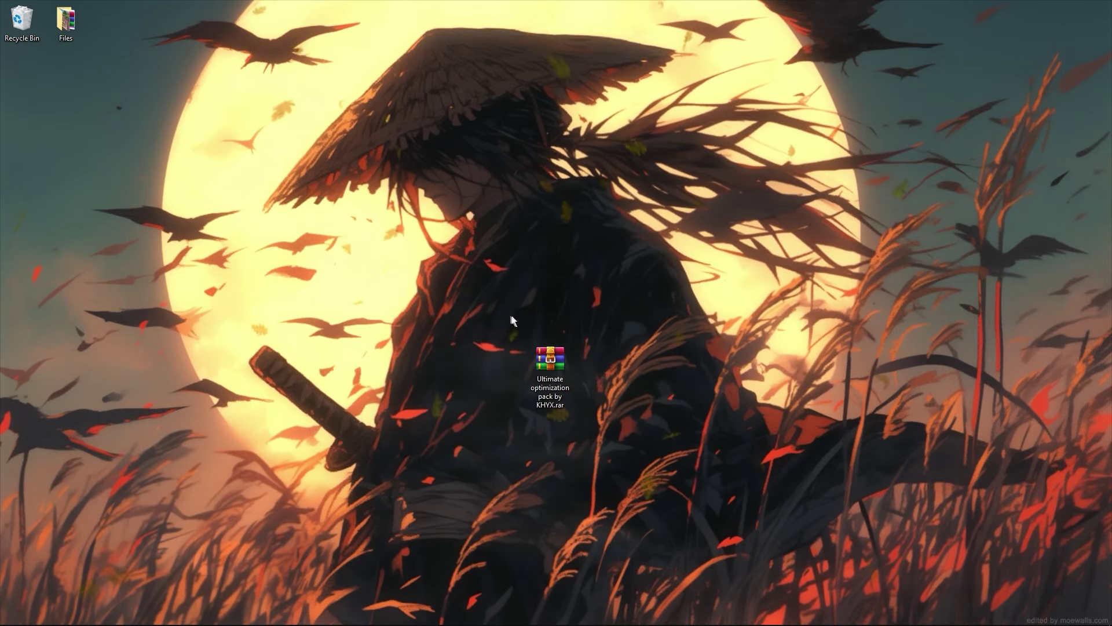
# Step: Extract Ultimate optimization pack by KHYX.rar into its own folder on the desktop and delete the archive
pyautogui.moveTo(480, 307); pyautogui.dragTo(602, 406)
pyautogui.rightClick(542, 355)
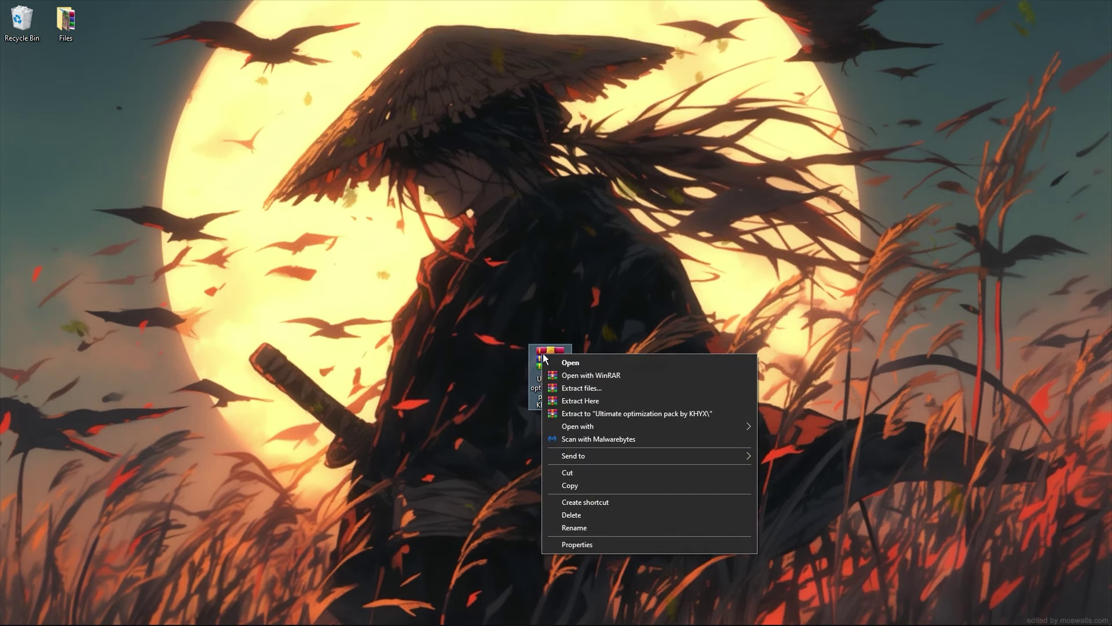
pyautogui.click(614, 413)
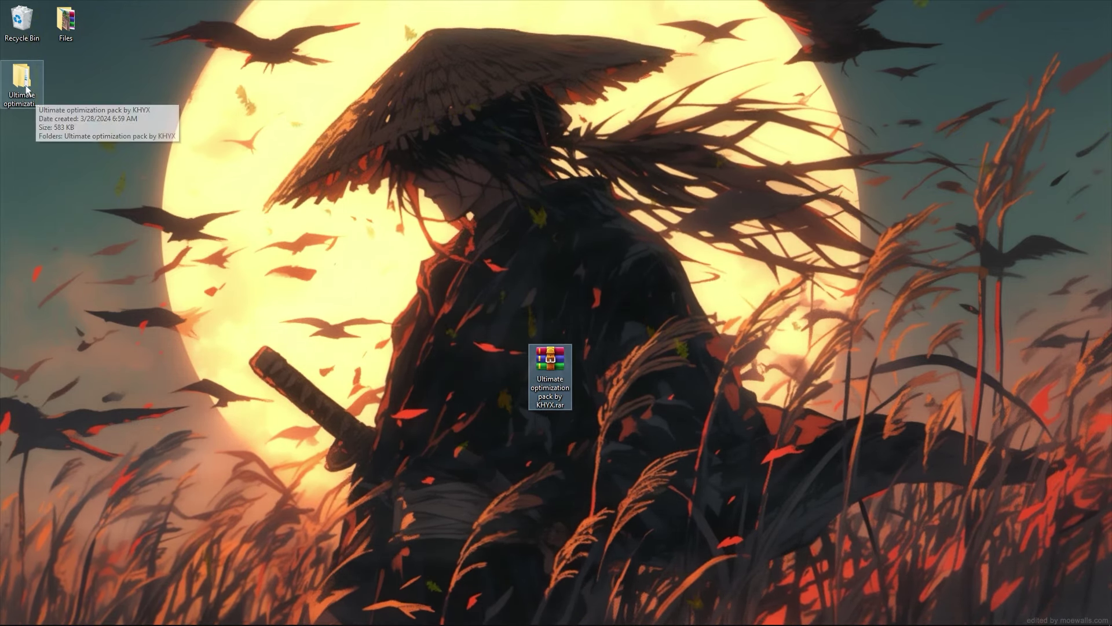
pyautogui.press('Delete')
# Step: Move the extracted folder to the middle of the desktop and open its nested Ultimate optimization pack by KHYX folder
pyautogui.moveTo(36, 92); pyautogui.dragTo(524, 263)
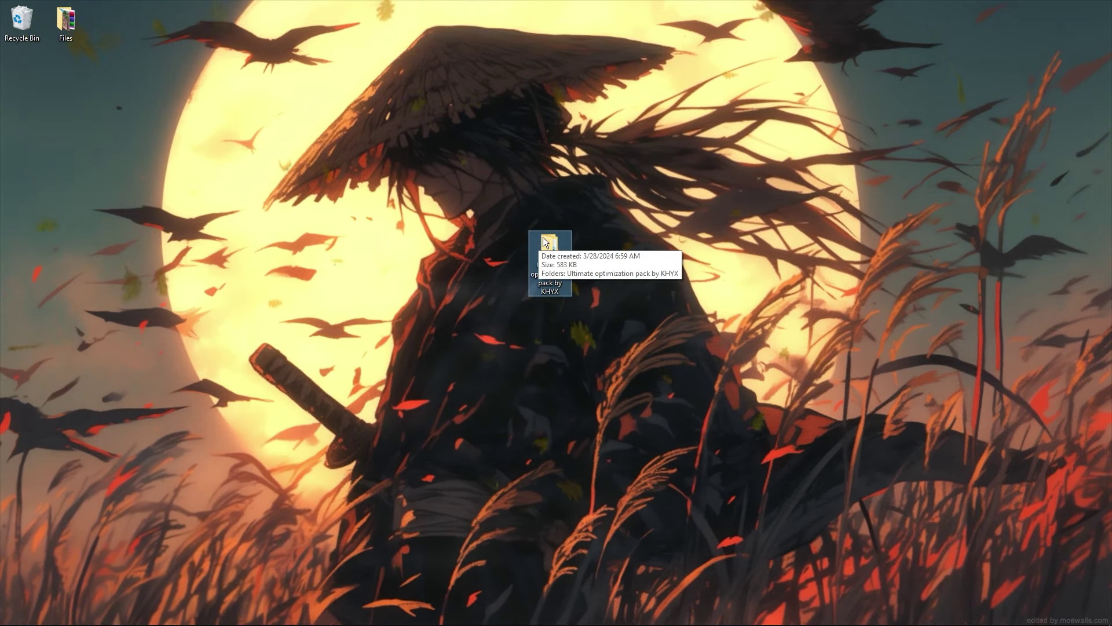
pyautogui.doubleClick(548, 249)
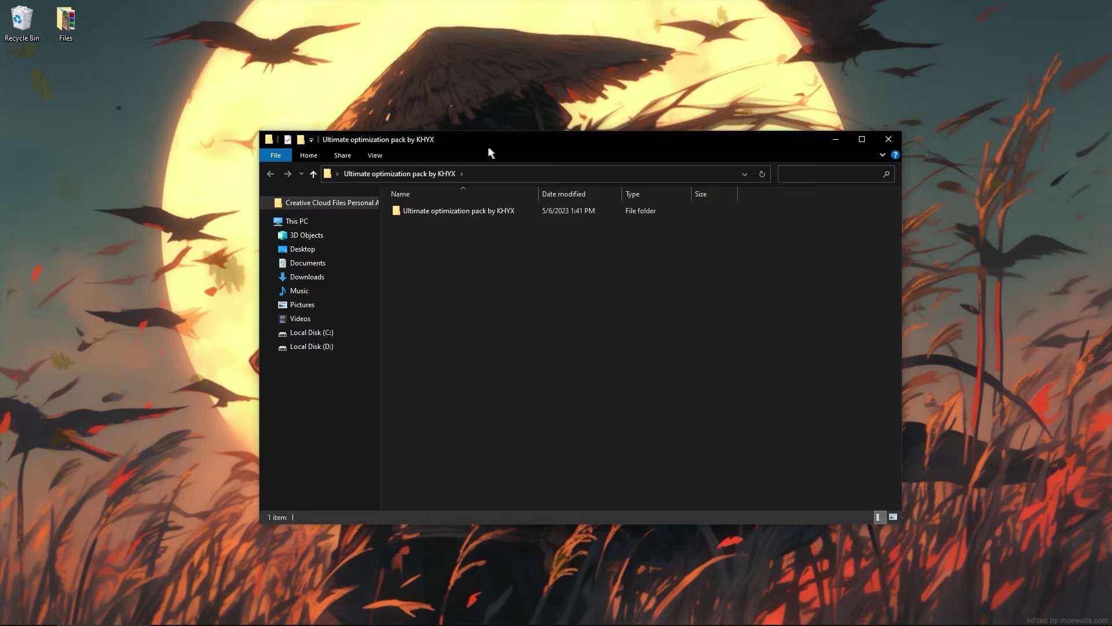
pyautogui.moveTo(488, 145); pyautogui.dragTo(569, 180)
pyautogui.doubleClick(557, 247)
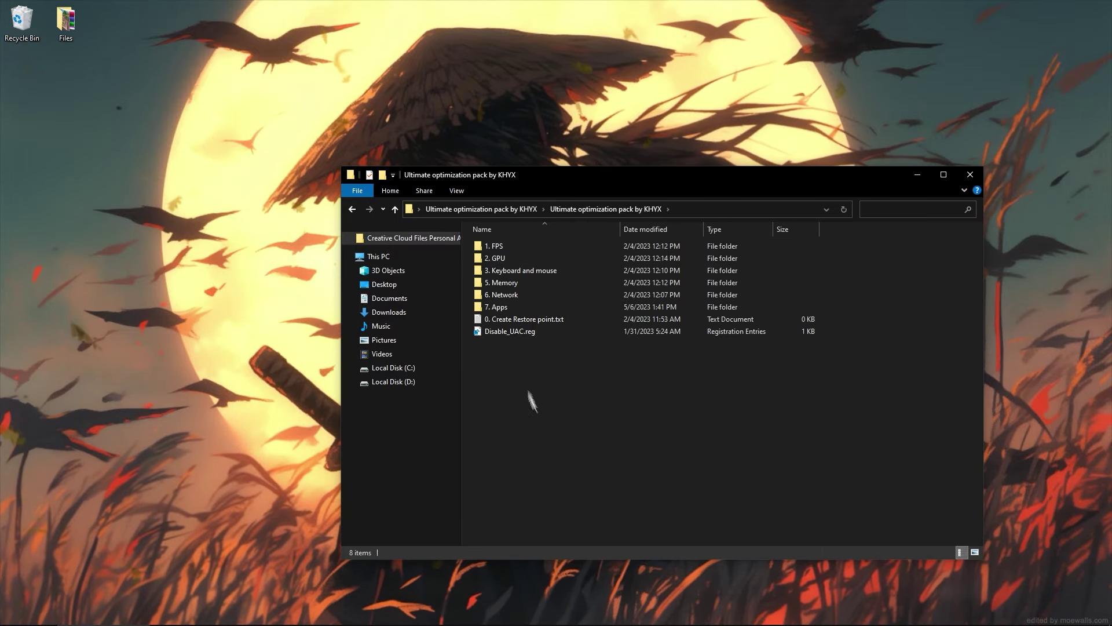
# Step: Merge Disable_UAC.reg from the pack's main folder into the registry
pyautogui.moveTo(529, 397); pyautogui.dragTo(568, 406)
pyautogui.doubleClick(502, 332)
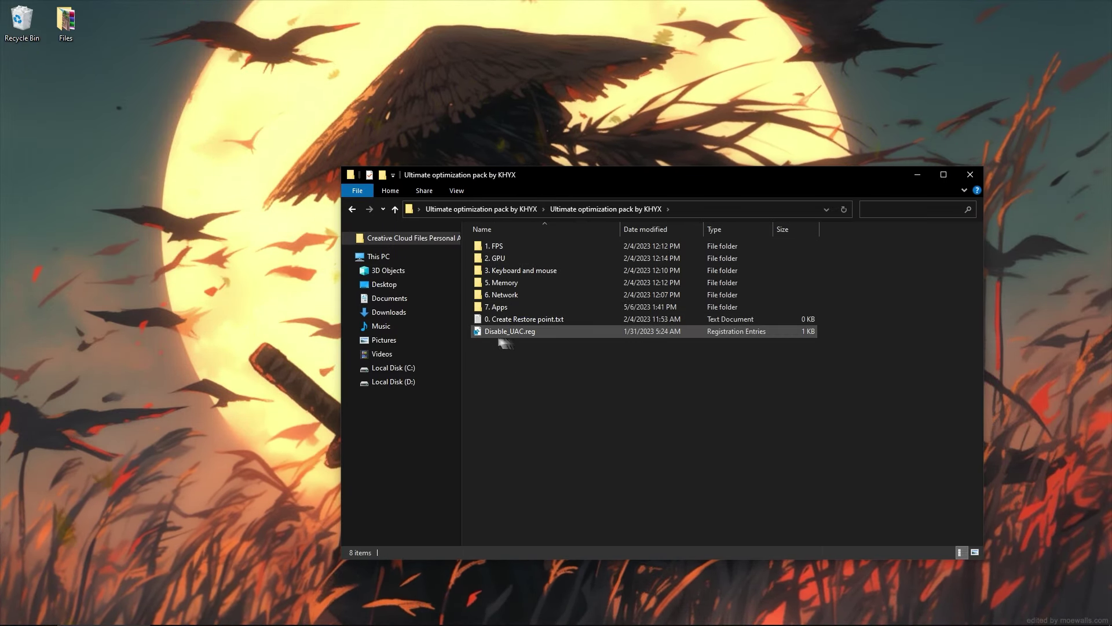
pyautogui.click(641, 335)
pyautogui.click(687, 323)
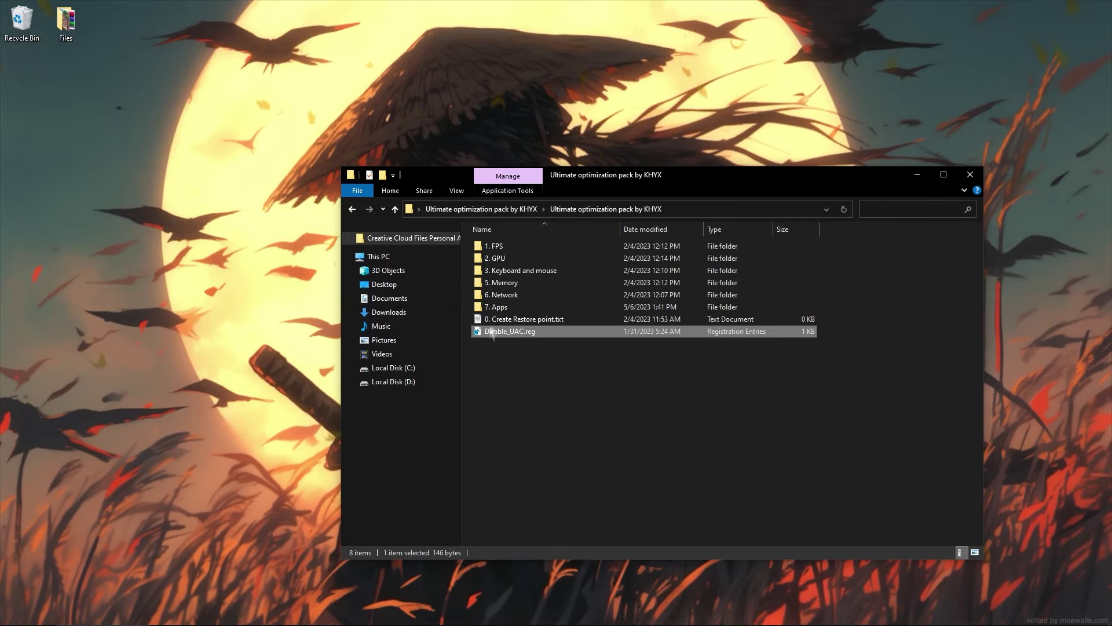
pyautogui.moveTo(576, 184); pyautogui.dragTo(554, 193)
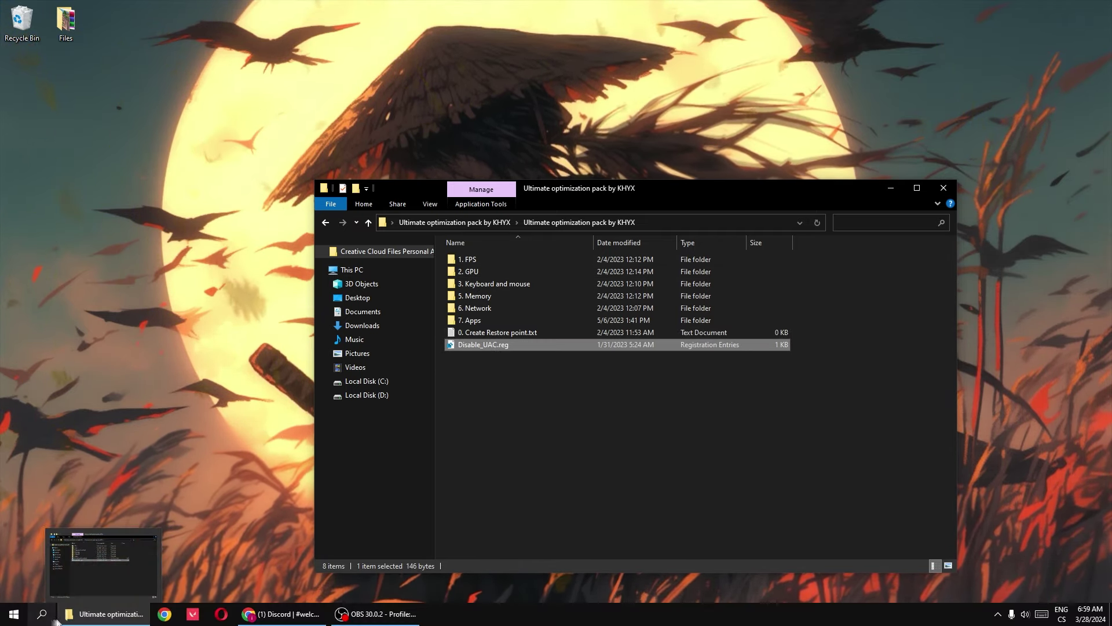
# Step: Search Windows for "rest" and open the Create a restore point settings
pyautogui.click(42, 614)
pyautogui.write('res')
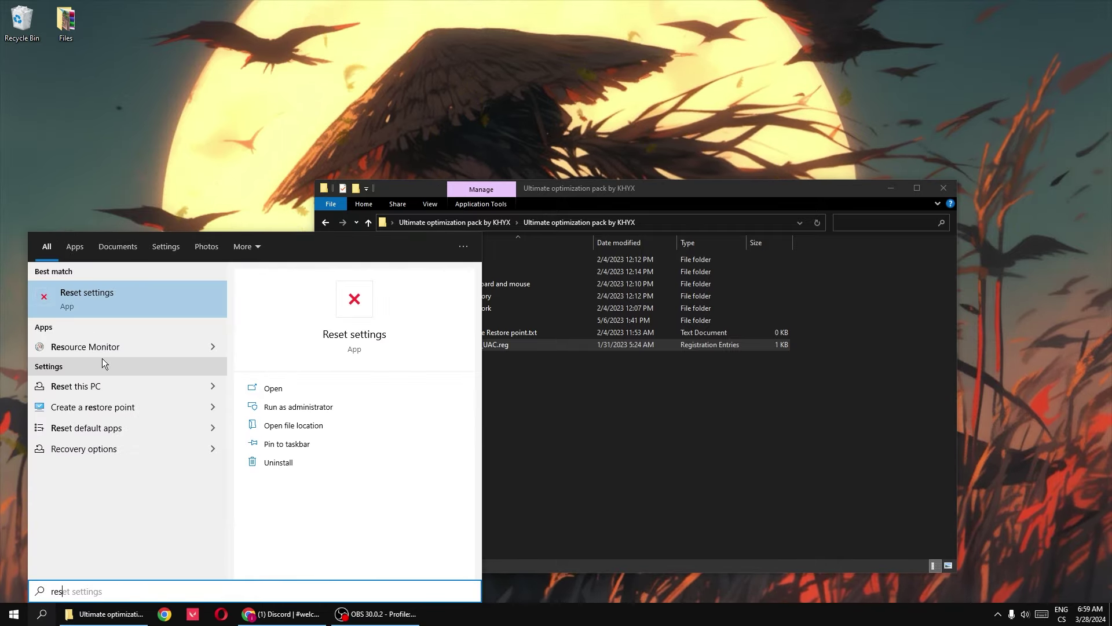
pyautogui.write('t')
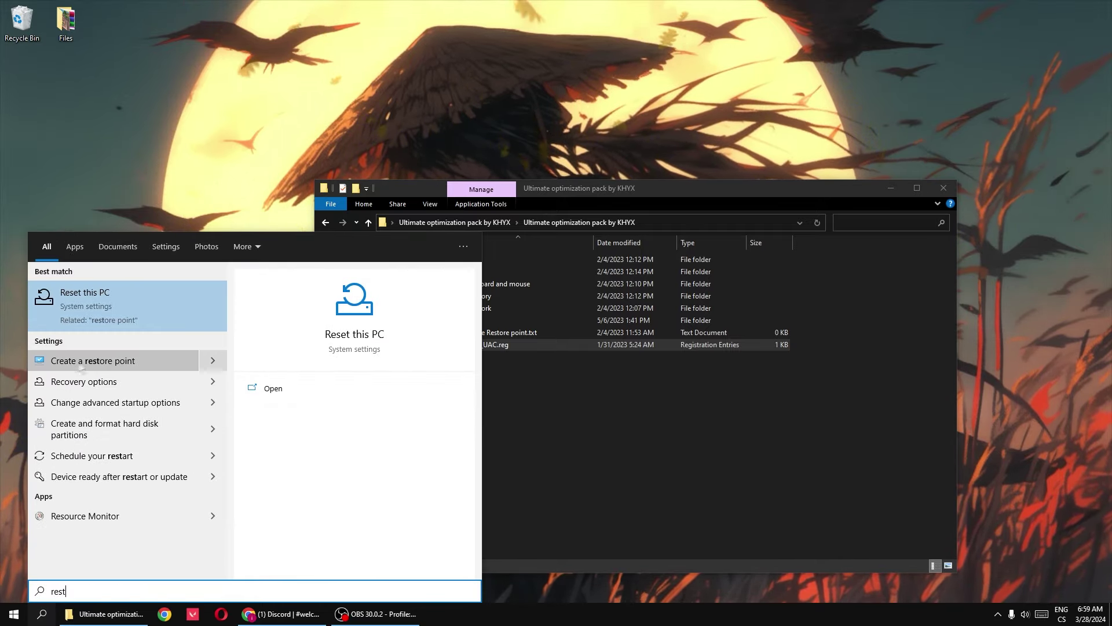
pyautogui.click(78, 362)
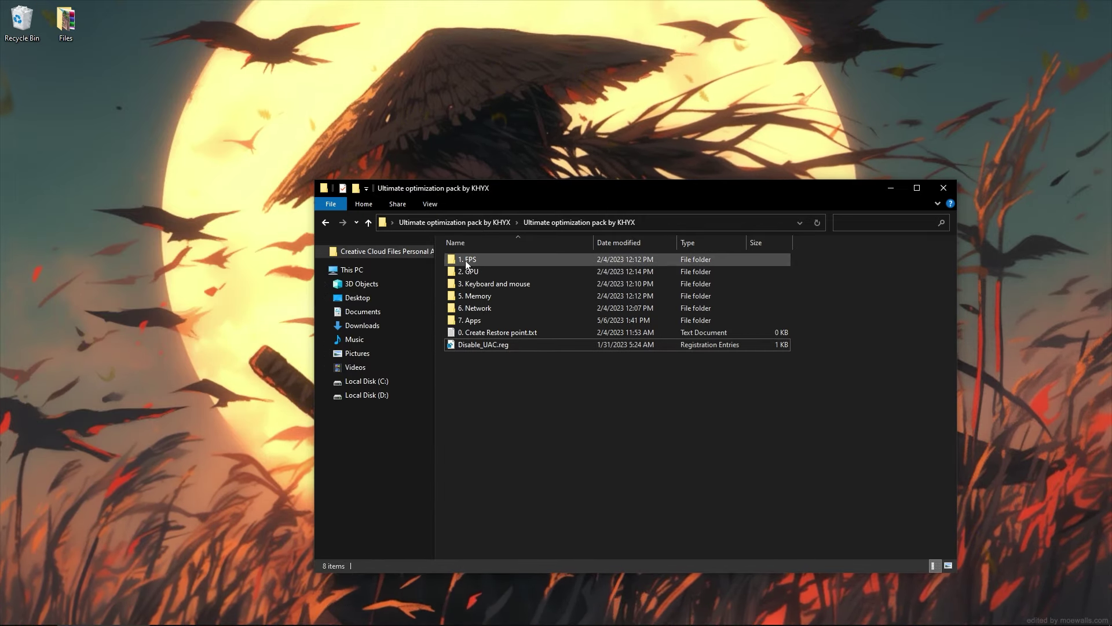
# Step: Merge IRQ Priority.reg from the 1. FPS folder into the registry
pyautogui.doubleClick(478, 260)
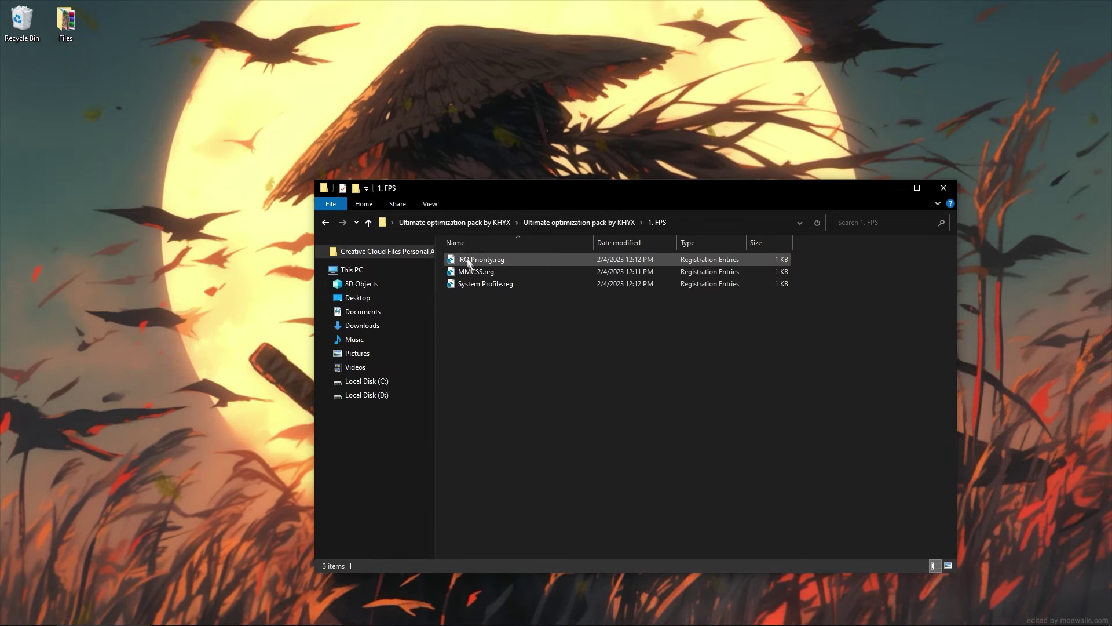
pyautogui.doubleClick(474, 259)
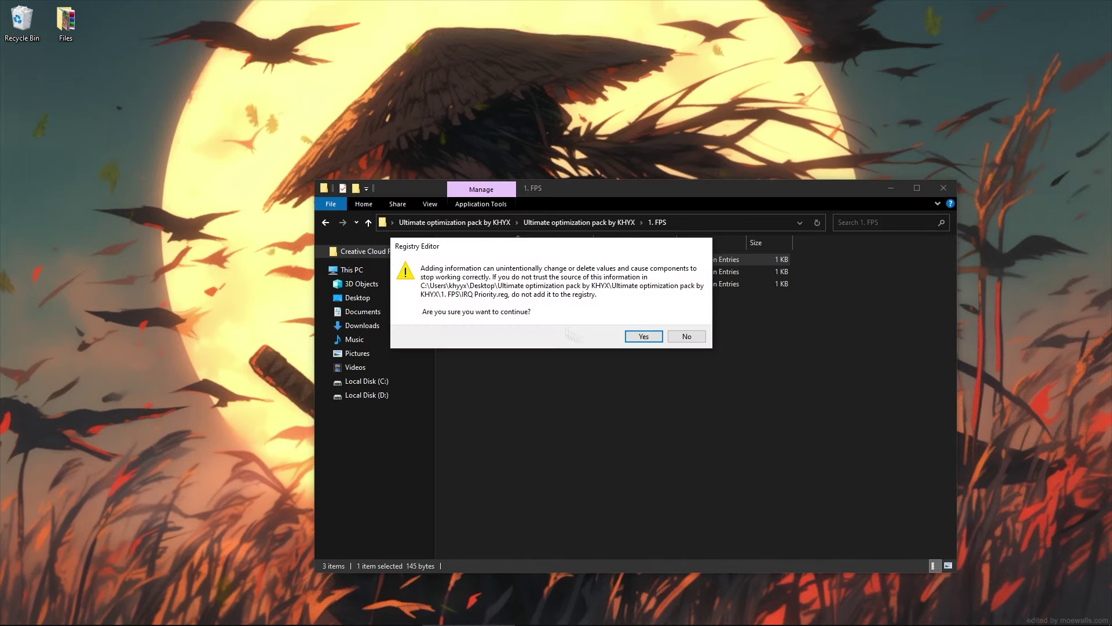
pyautogui.click(643, 335)
pyautogui.click(683, 322)
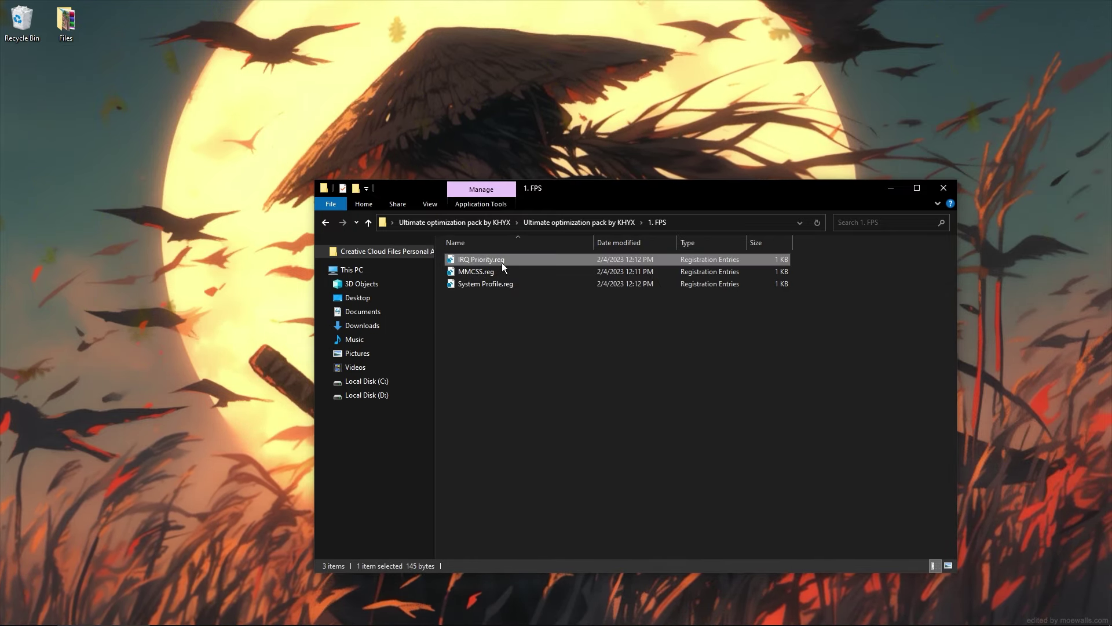
# Step: Review the contents of MMCSS.reg in Notepad and merge the file into the registry
pyautogui.rightClick(468, 273)
pyautogui.click(486, 293)
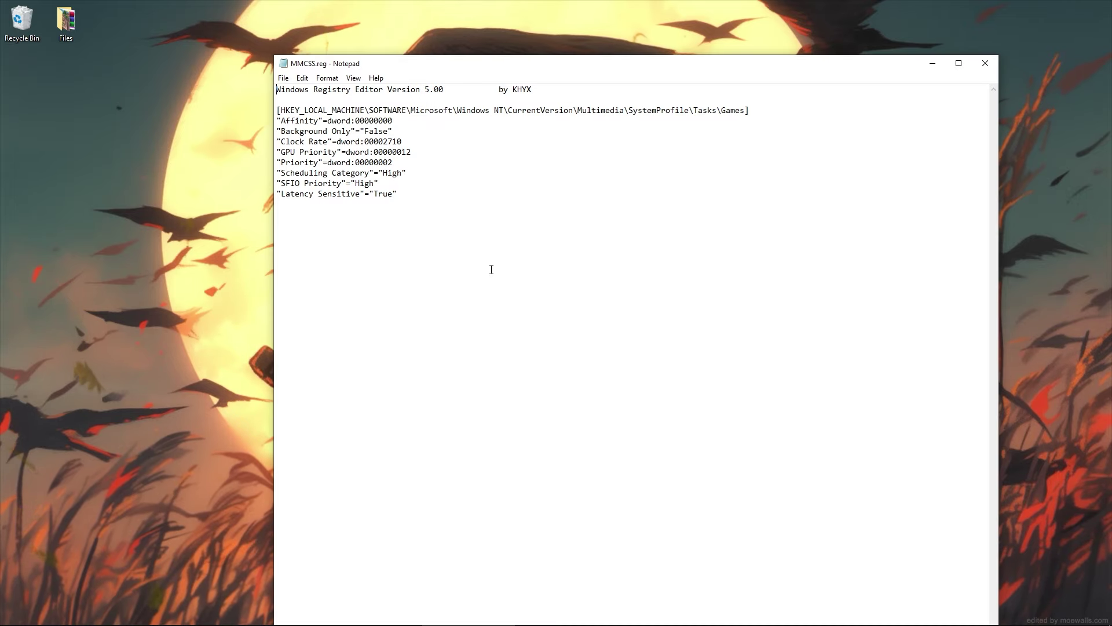
pyautogui.click(985, 63)
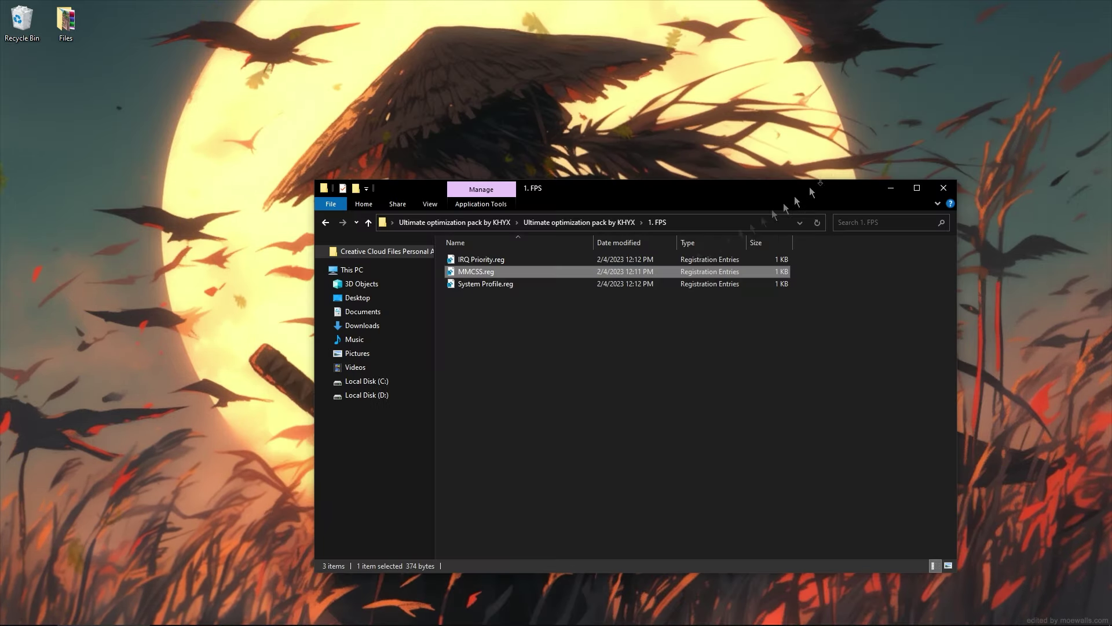
pyautogui.doubleClick(491, 272)
pyautogui.click(643, 336)
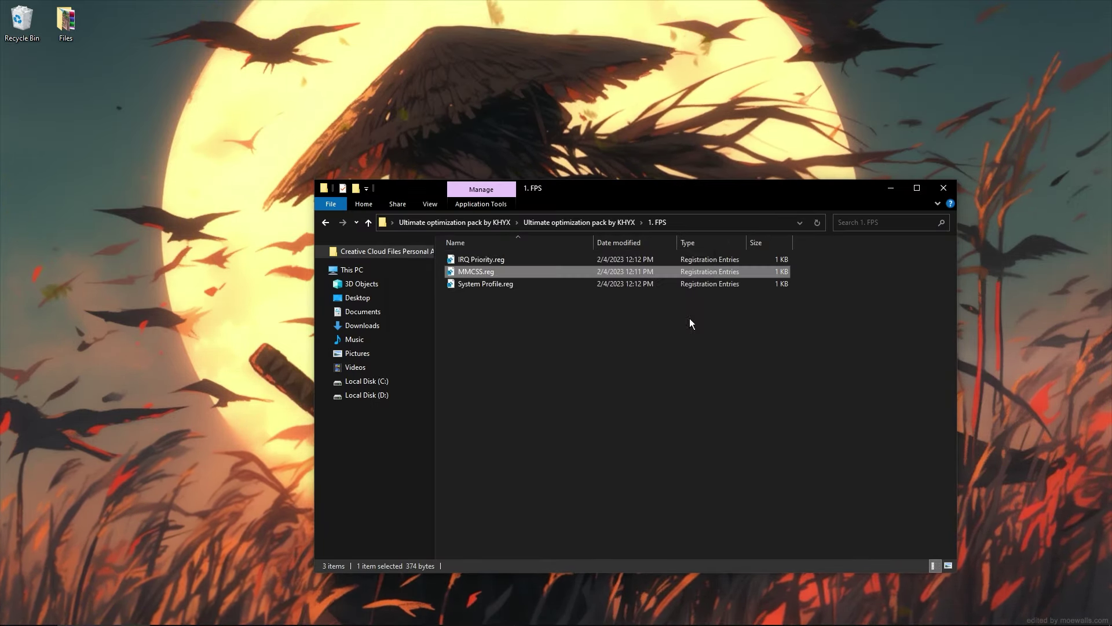
# Step: Merge System Profile.reg from the 1. FPS folder into the registry
pyautogui.doubleClick(472, 287)
pyautogui.click(657, 339)
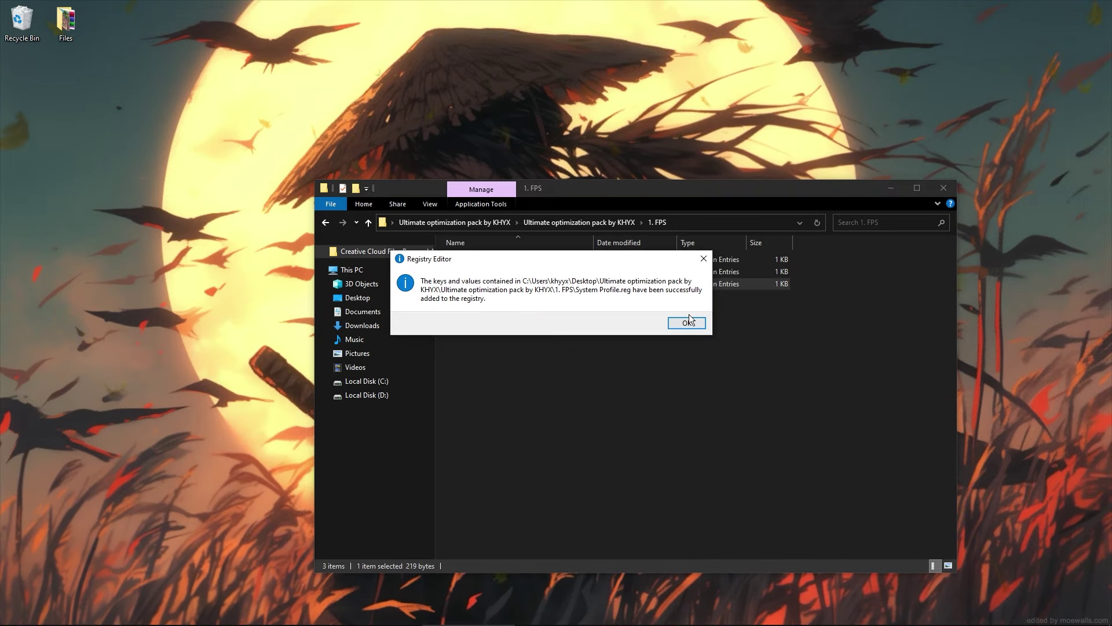
pyautogui.click(686, 321)
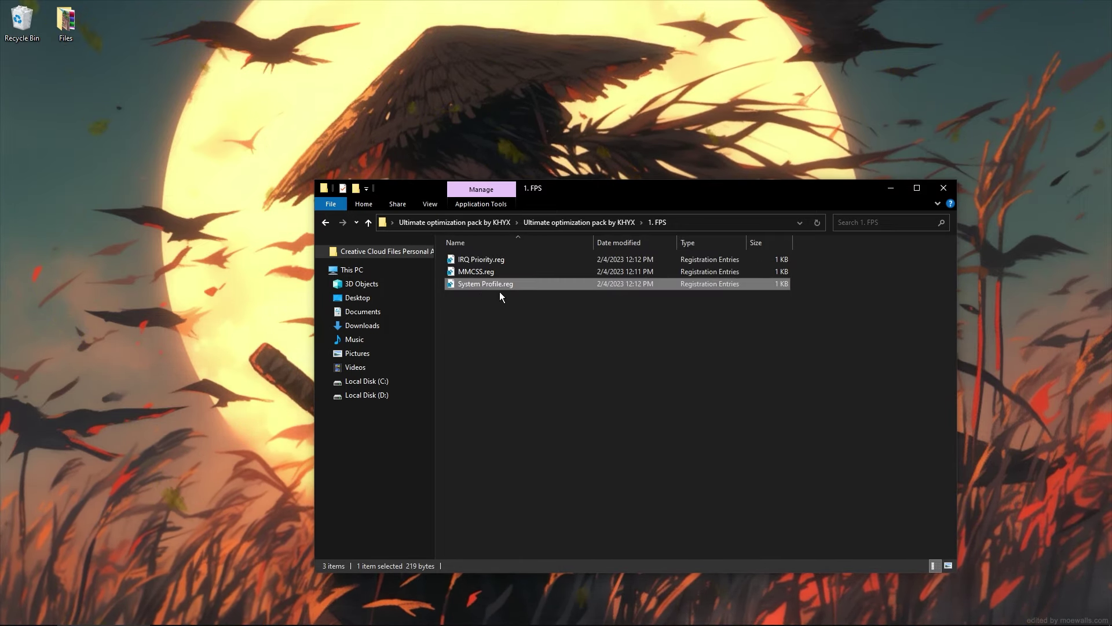
# Step: Merge Nvidia.reg from the NVIDIA subfolder of 2. GPU into the registry
pyautogui.click(325, 222)
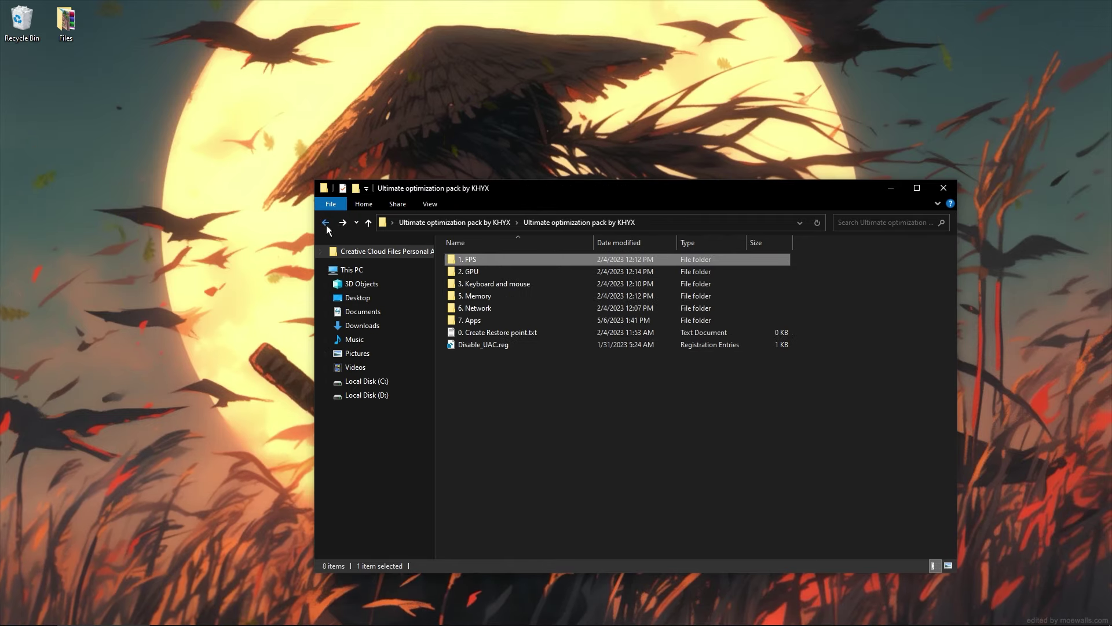
pyautogui.click(473, 272)
pyautogui.doubleClick(472, 277)
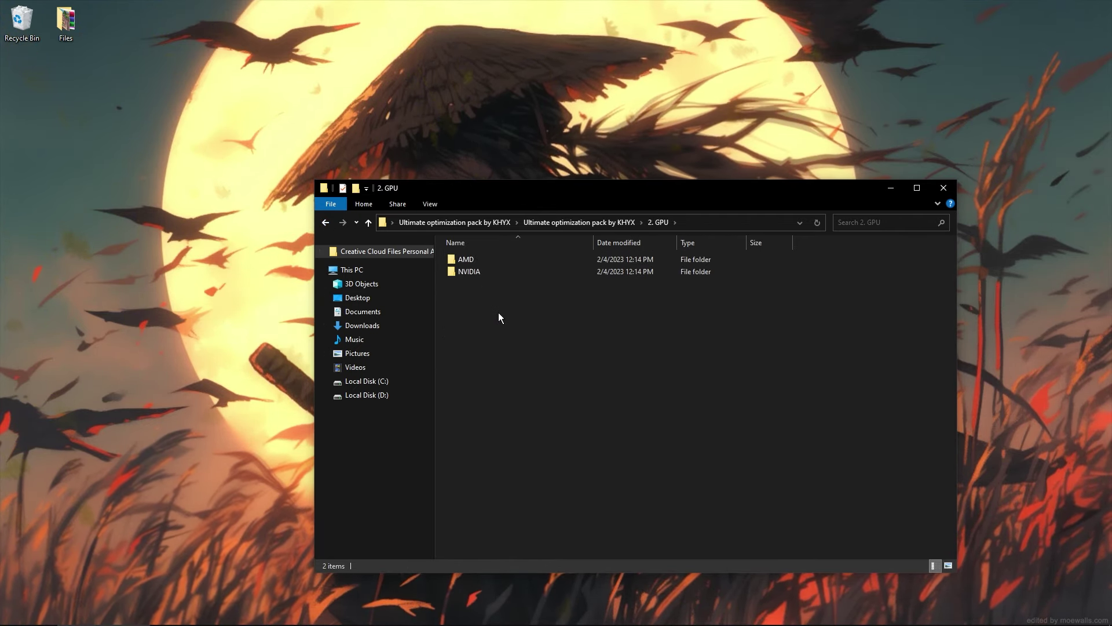
pyautogui.moveTo(471, 298); pyautogui.dragTo(499, 330)
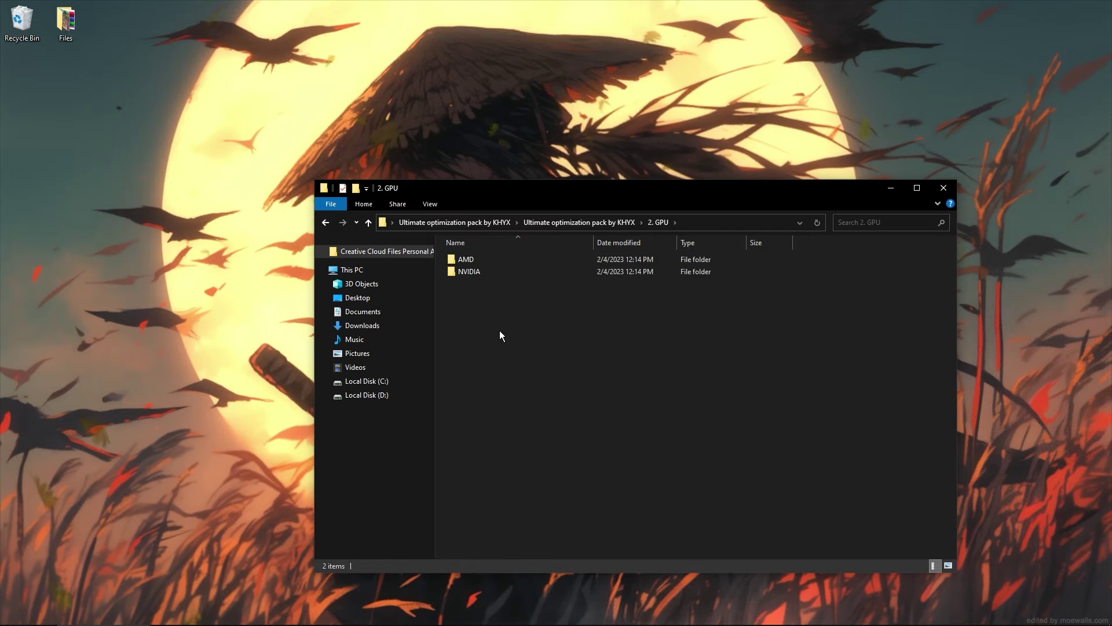
pyautogui.doubleClick(470, 272)
pyautogui.click(464, 262)
pyautogui.doubleClick(464, 262)
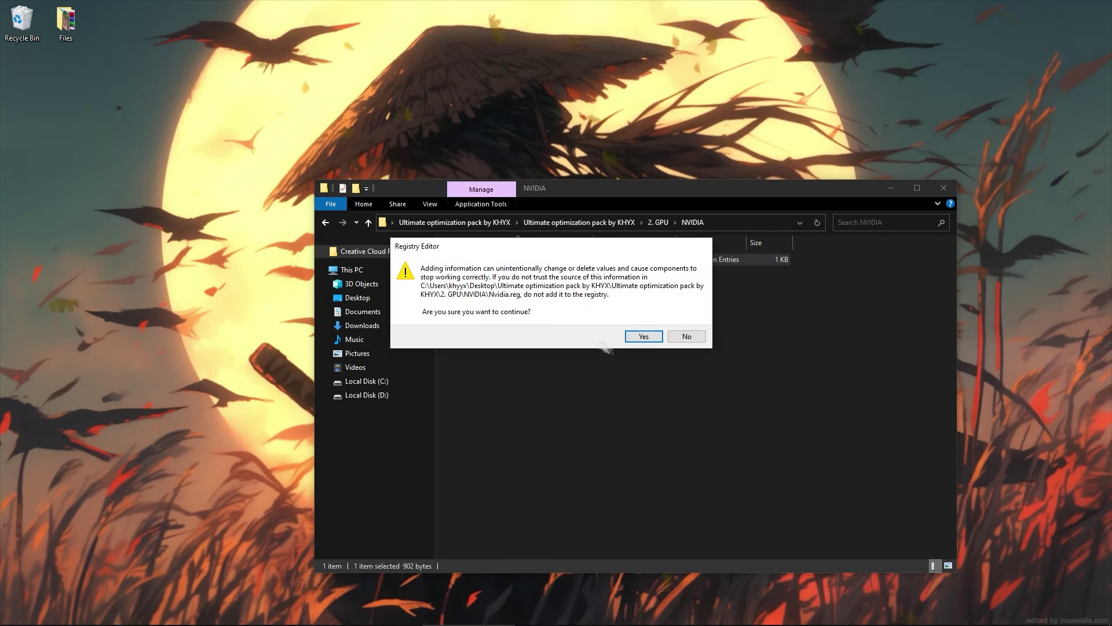
pyautogui.click(643, 333)
pyautogui.click(681, 340)
# Step: Look into the AMD subfolder of 2. GPU and return to the pack's main folder
pyautogui.click(325, 224)
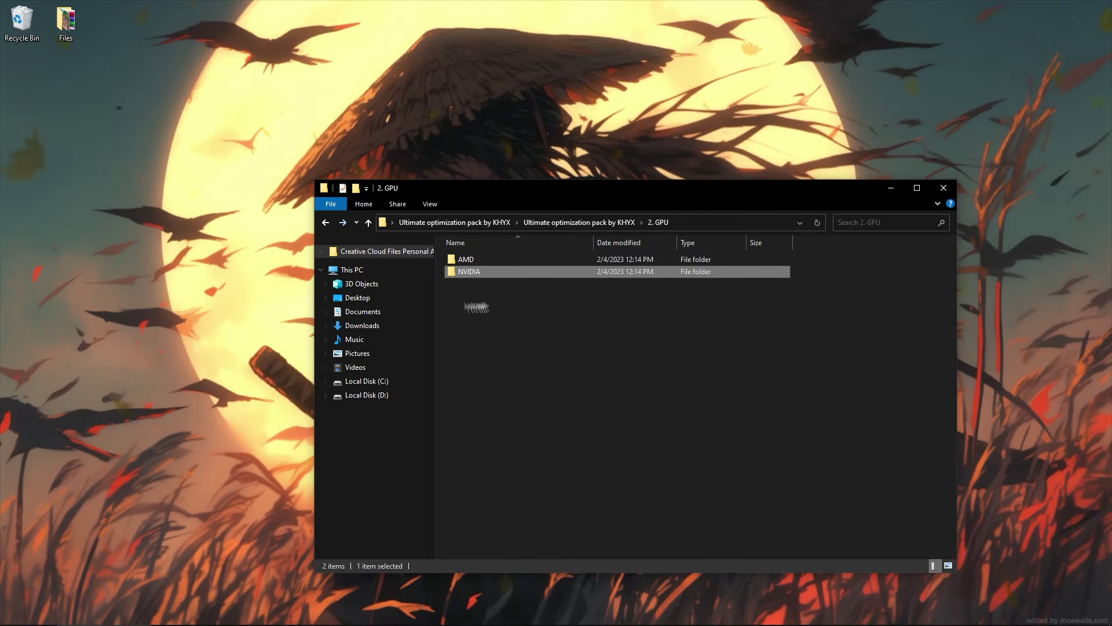
pyautogui.doubleClick(472, 260)
pyautogui.click(325, 227)
pyautogui.click(325, 223)
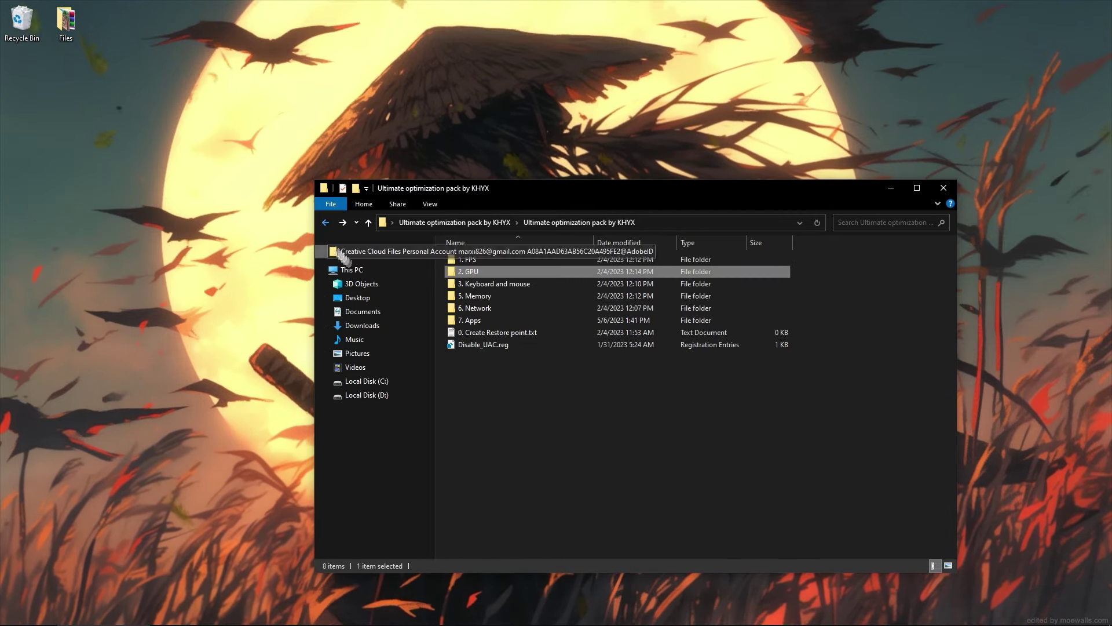
# Step: Merge Flags tweaks.reg from the 3. Keyboard and mouse folder into the registry
pyautogui.doubleClick(476, 286)
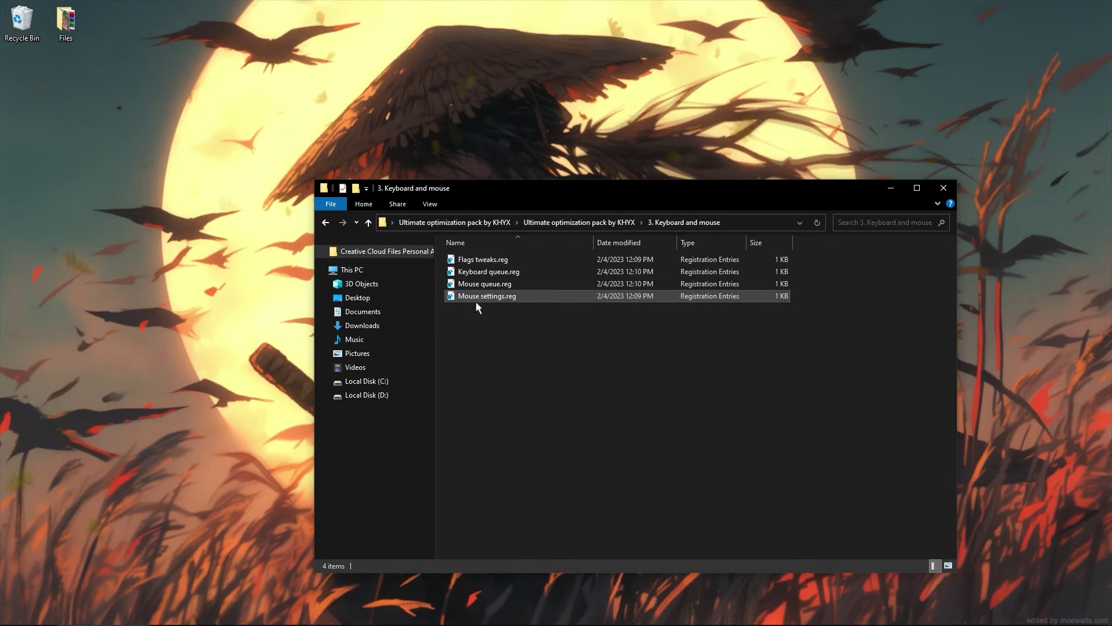
pyautogui.doubleClick(481, 260)
pyautogui.click(644, 336)
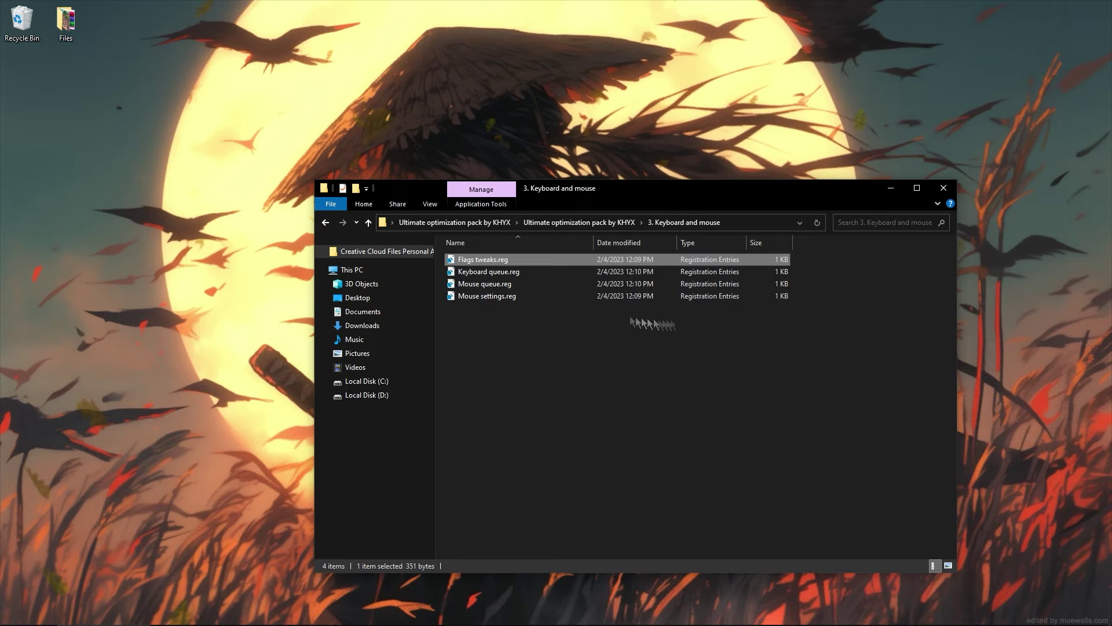
# Step: Try to merge Keyboard queue.reg into the registry
pyautogui.press('Down')
pyautogui.press('Return')
pyautogui.click(644, 336)
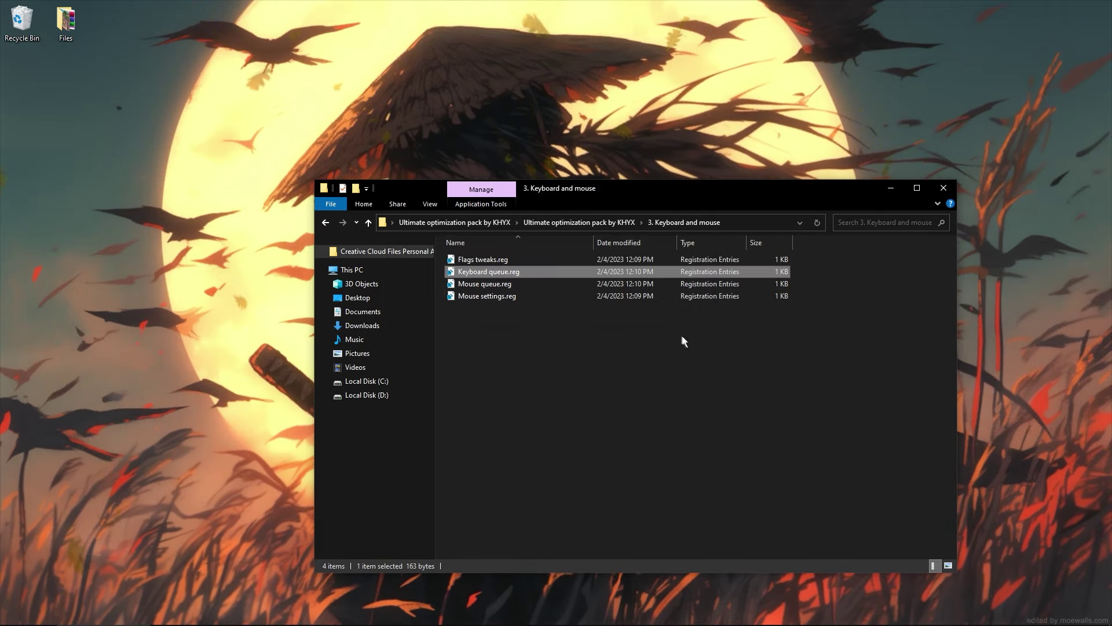
# Step: Review the KeyboardDataQueueSize entry of Keyboard queue.reg in Notepad and merge the file into the registry
pyautogui.rightClick(468, 275)
pyautogui.click(484, 280)
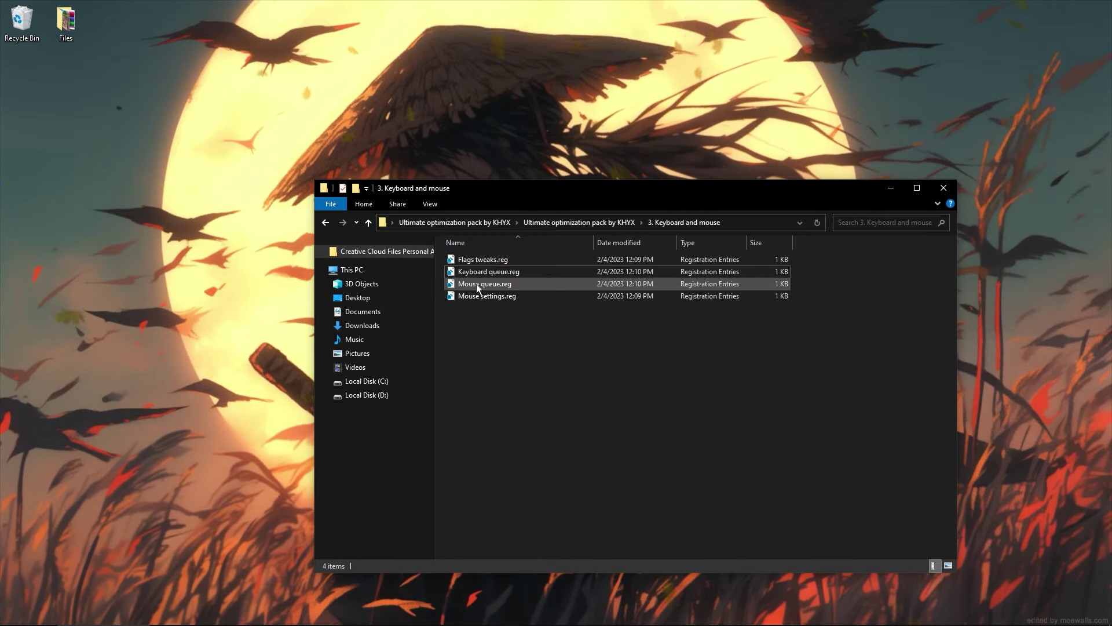
pyautogui.rightClick(494, 273)
pyautogui.click(516, 296)
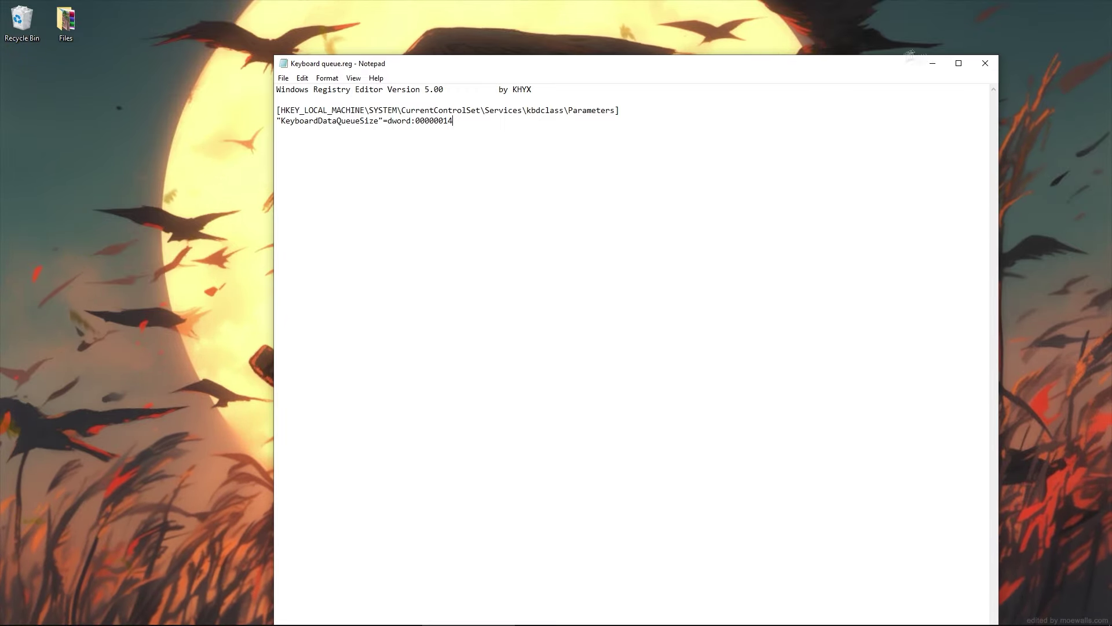
pyautogui.click(983, 62)
pyautogui.doubleClick(490, 272)
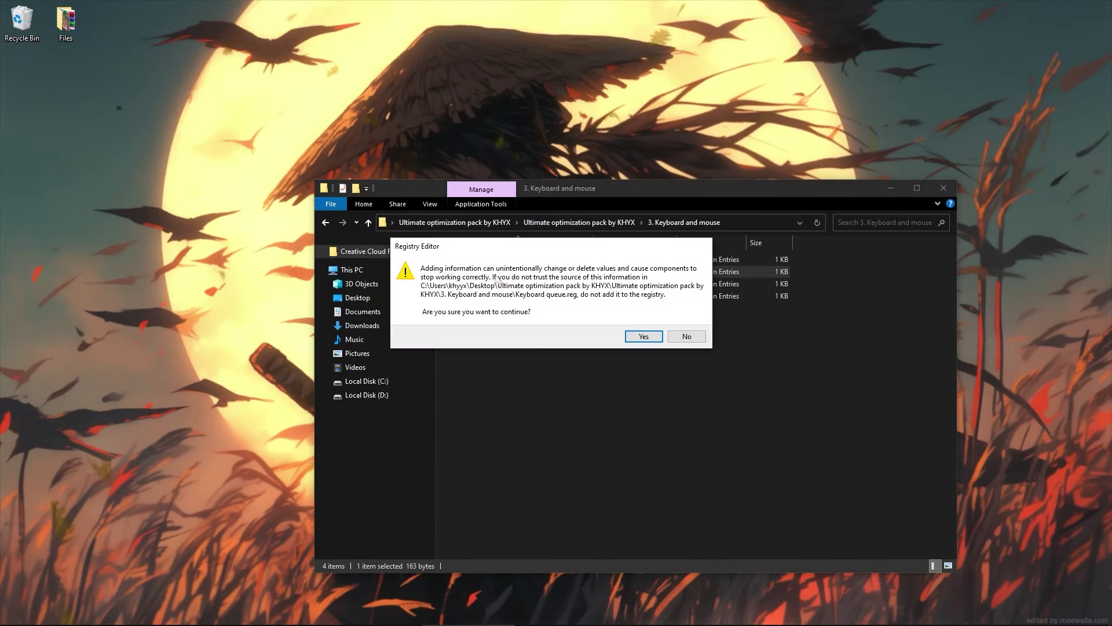
pyautogui.click(644, 336)
# Step: Examine the MouseDataQueueSize entry of Mouse queue.reg in Notepad and close the file
pyautogui.rightClick(478, 285)
pyautogui.click(499, 306)
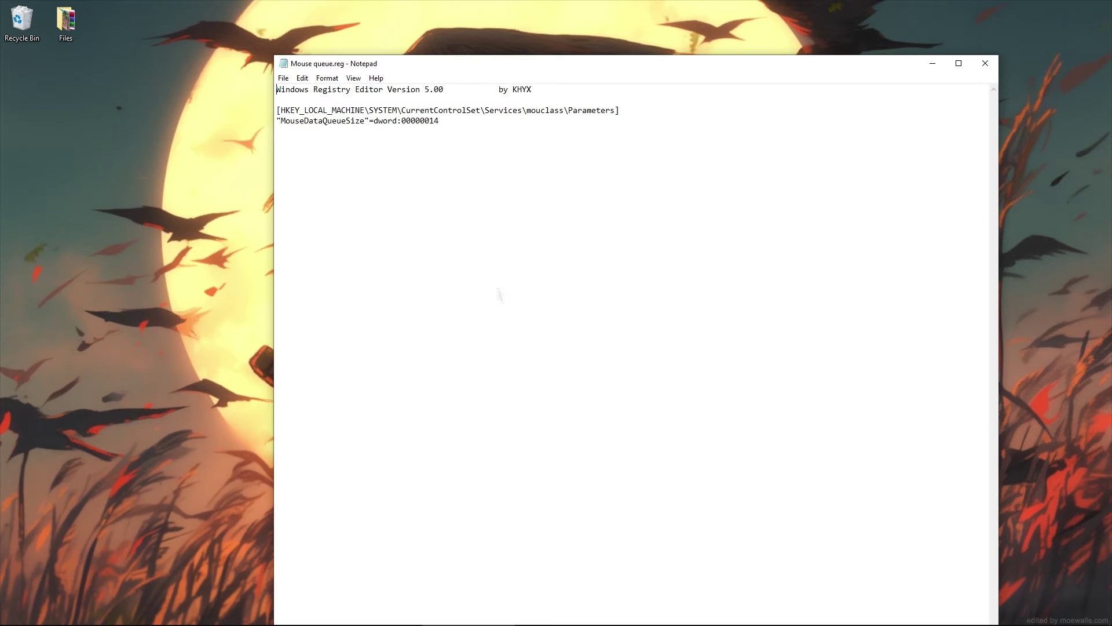
pyautogui.hotkey('alt', 'F4')
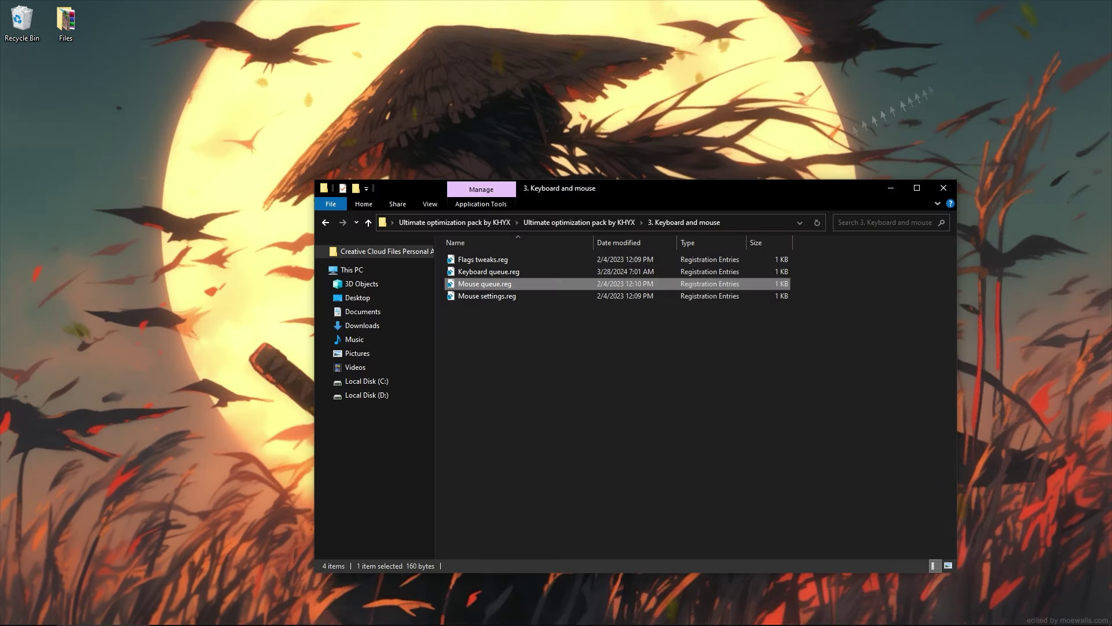
# Step: Merge Mouse queue.reg and Mouse settings.reg from the 3. Keyboard and mouse folder into the registry
pyautogui.doubleClick(514, 285)
pyautogui.click(643, 336)
pyautogui.click(685, 320)
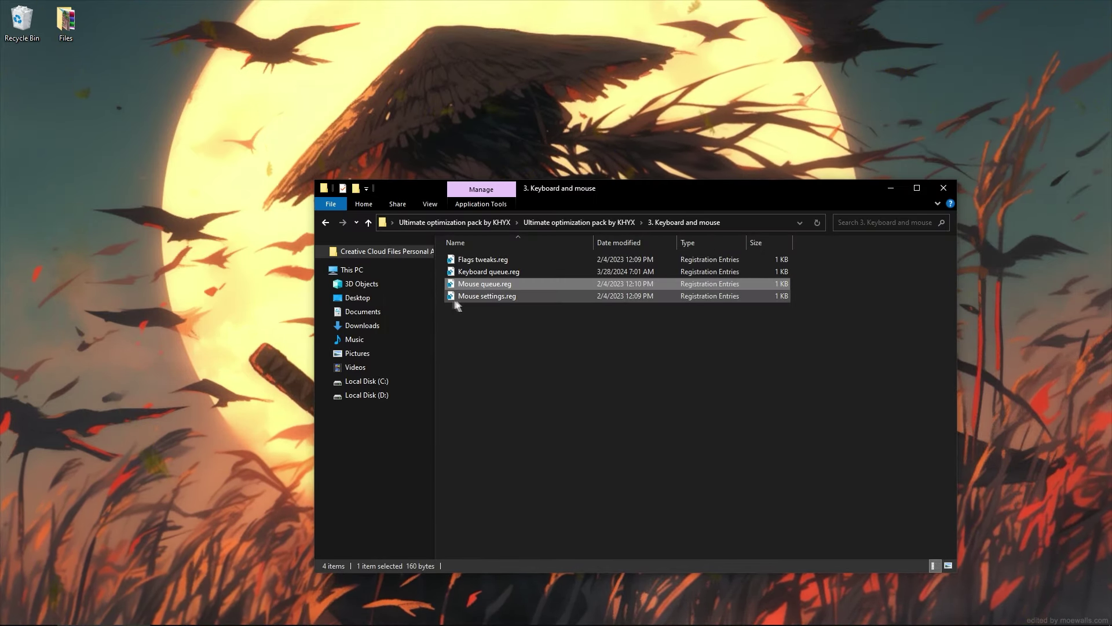
pyautogui.doubleClick(481, 298)
pyautogui.click(642, 335)
pyautogui.click(685, 322)
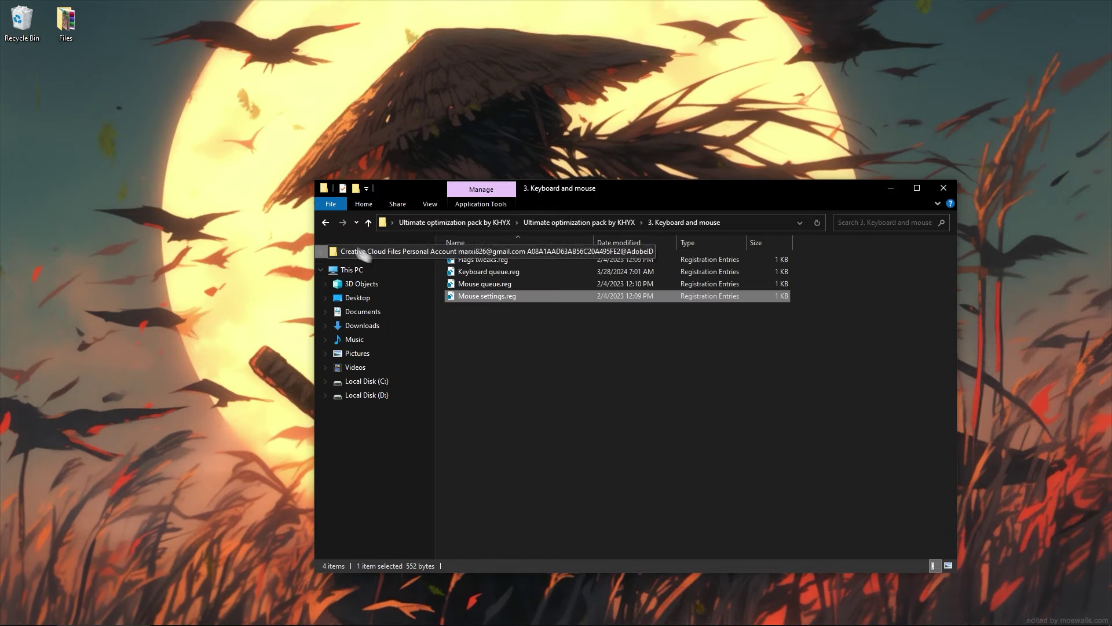
# Step: Open the RAM folder inside the pack's 5. Memory folder
pyautogui.hotkey('alt', 'Up')
pyautogui.doubleClick(490, 298)
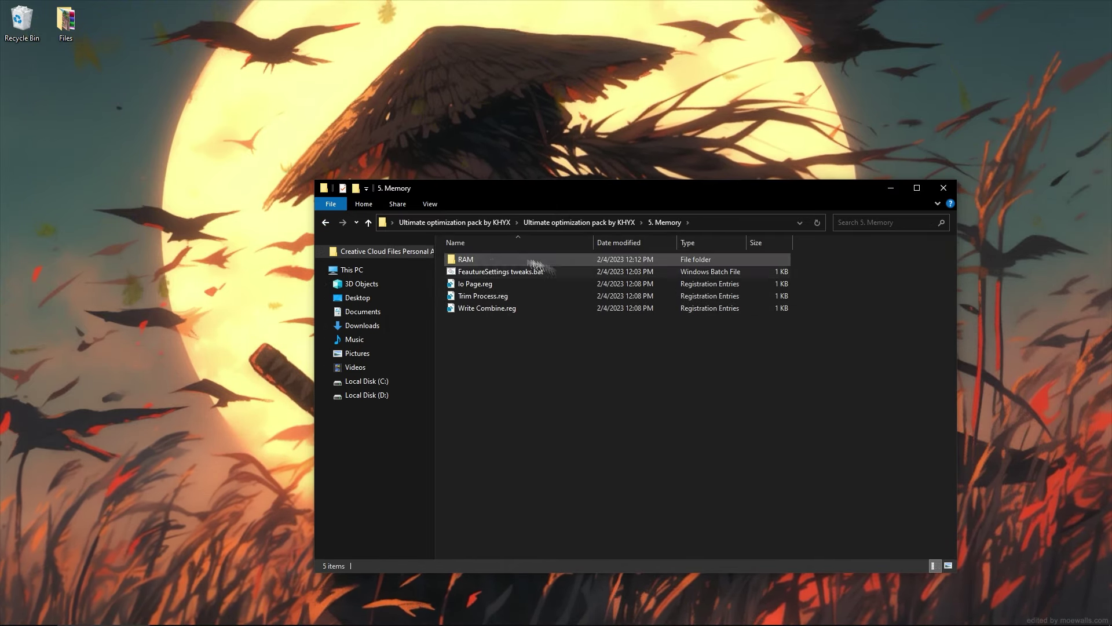
pyautogui.doubleClick(493, 259)
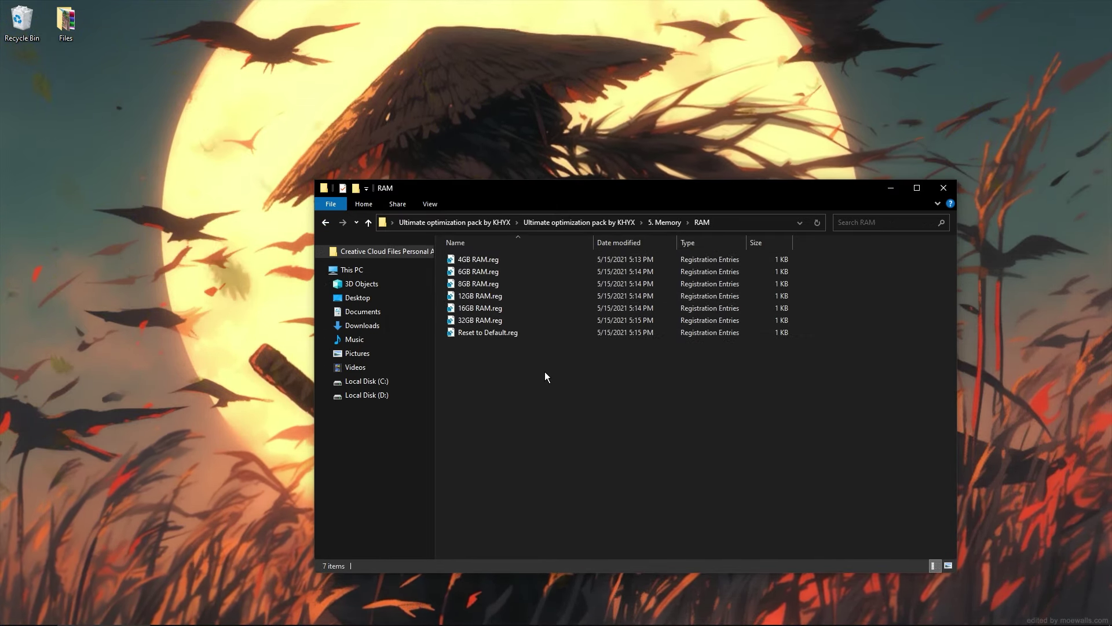
# Step: Check the computer's installed memory size on Task Manager's performance page and close Task Manager
pyautogui.rightClick(781, 614)
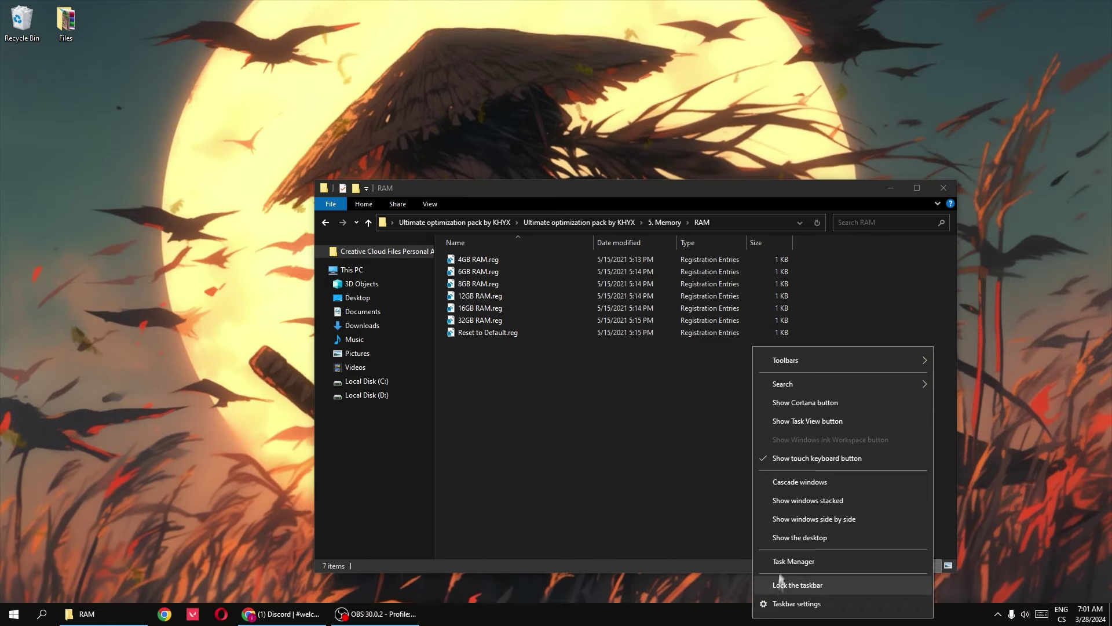
pyautogui.click(779, 557)
pyautogui.click(705, 255)
pyautogui.click(713, 330)
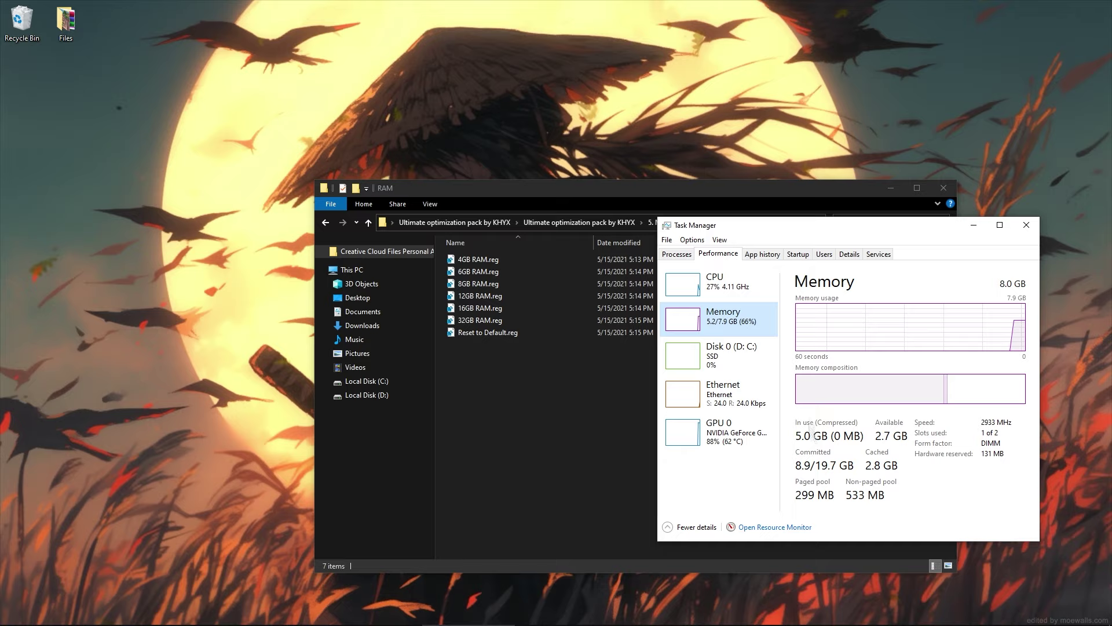
pyautogui.moveTo(836, 238); pyautogui.dragTo(866, 228)
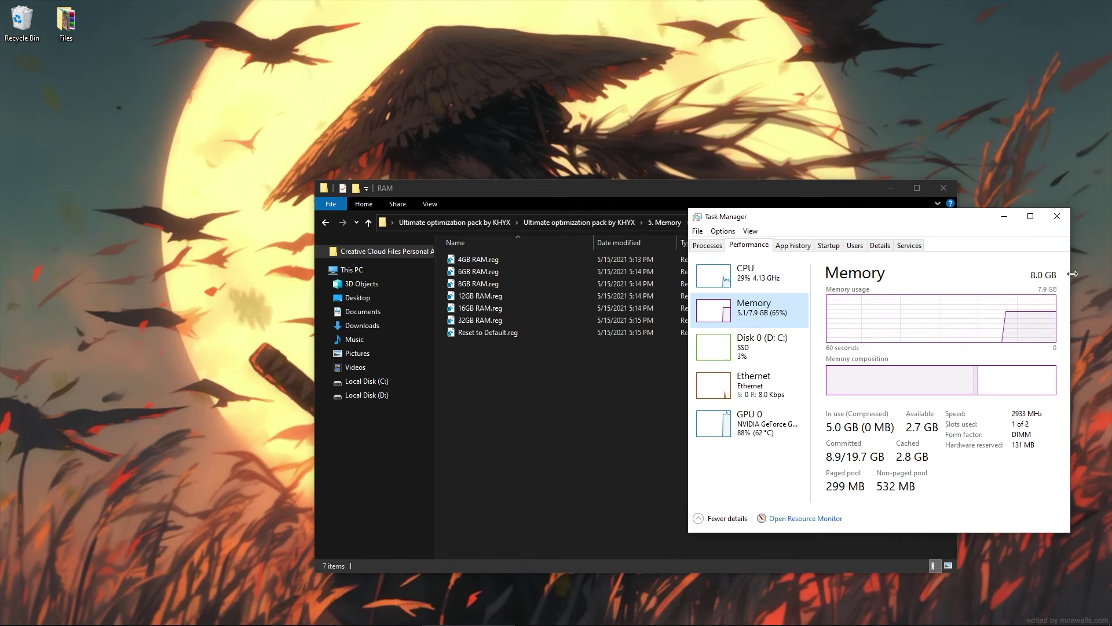
pyautogui.click(1057, 216)
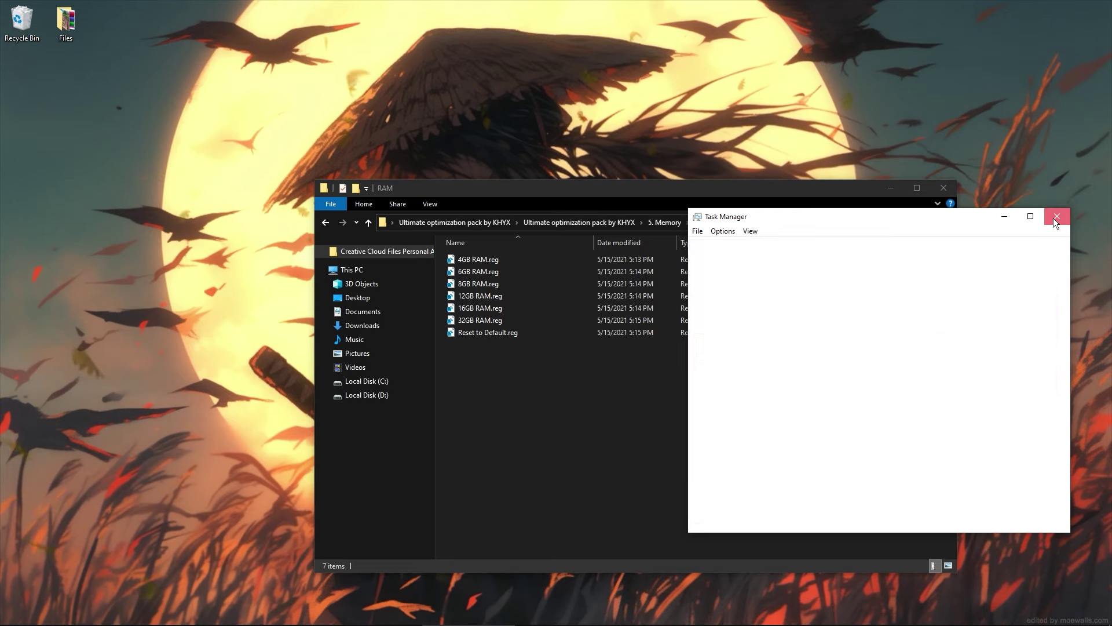
# Step: Merge 8GB RAM.reg from the RAM folder into the registry
pyautogui.doubleClick(463, 283)
pyautogui.click(631, 341)
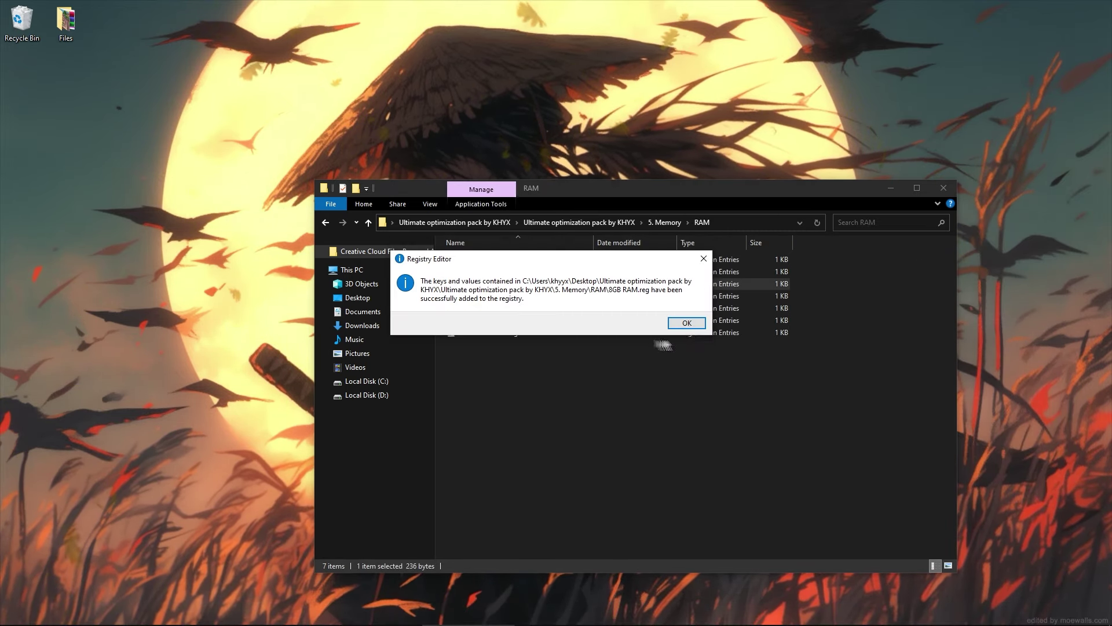
pyautogui.press('Return')
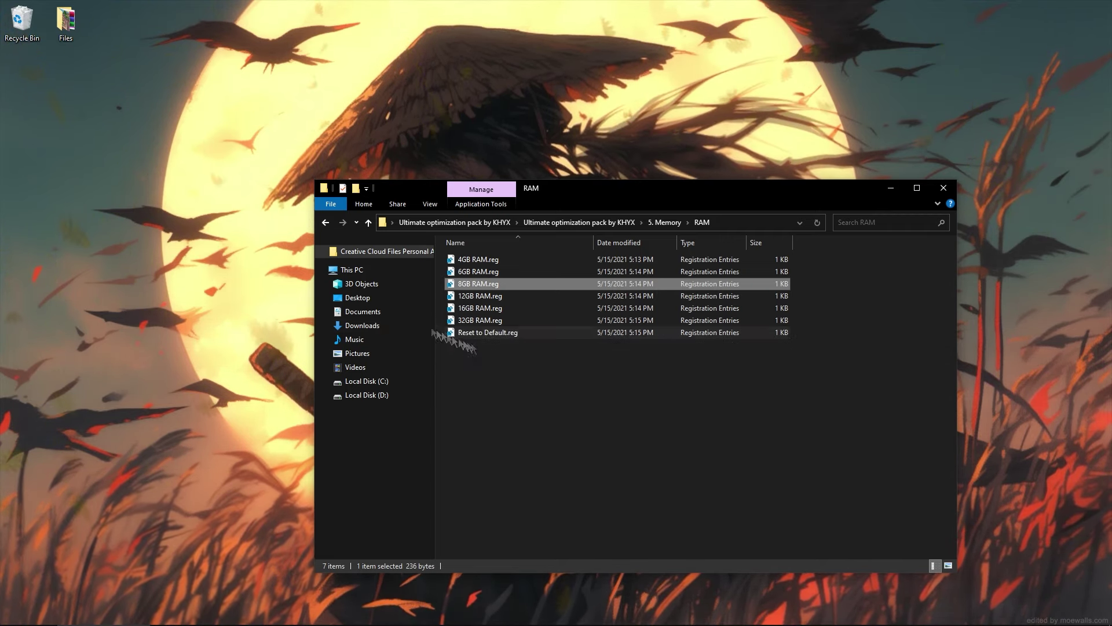
# Step: Return to the 5. Memory folder and run FeautureSettings tweaks.bat as administrator
pyautogui.click(319, 222)
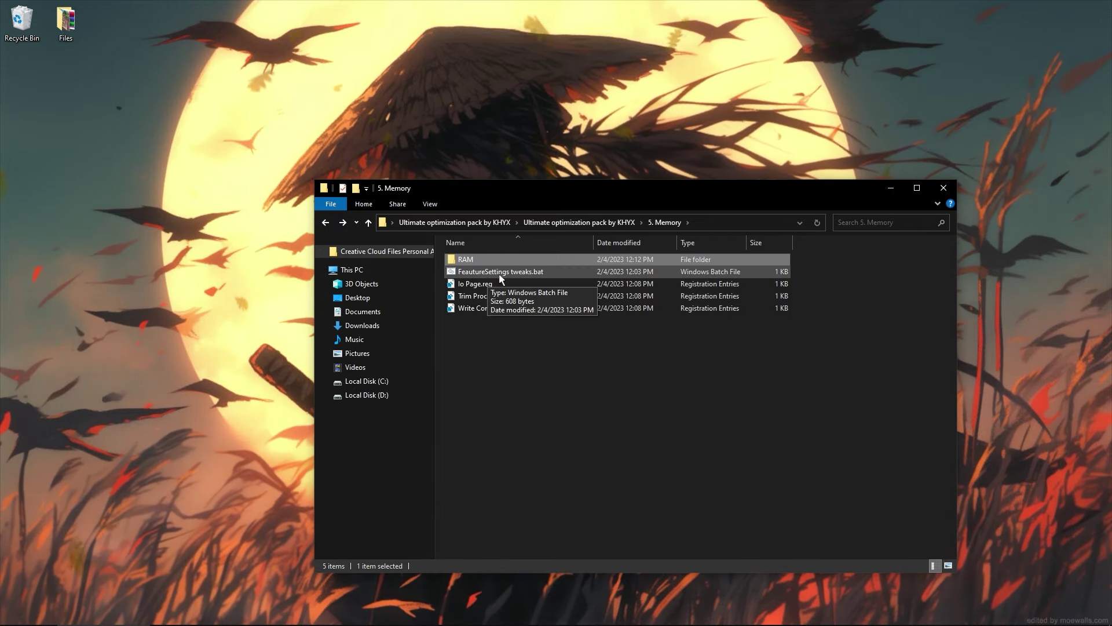
pyautogui.rightClick(479, 274)
pyautogui.click(521, 319)
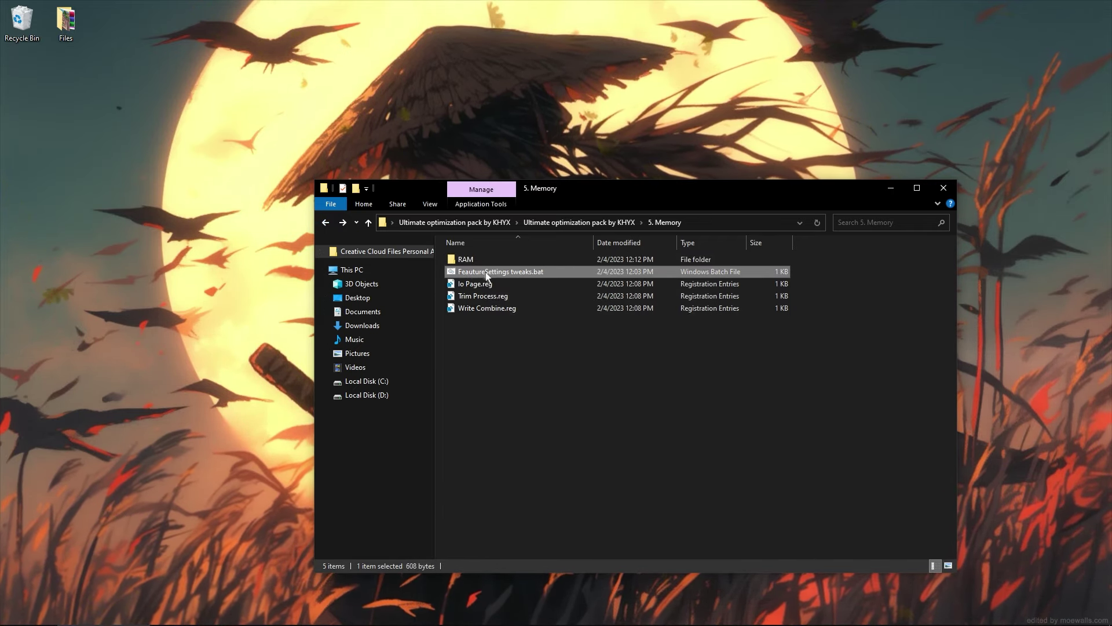
# Step: Merge Io Page.reg, Trim Process.reg and Write Combine.reg from the 5. Memory folder into the registry
pyautogui.doubleClick(476, 285)
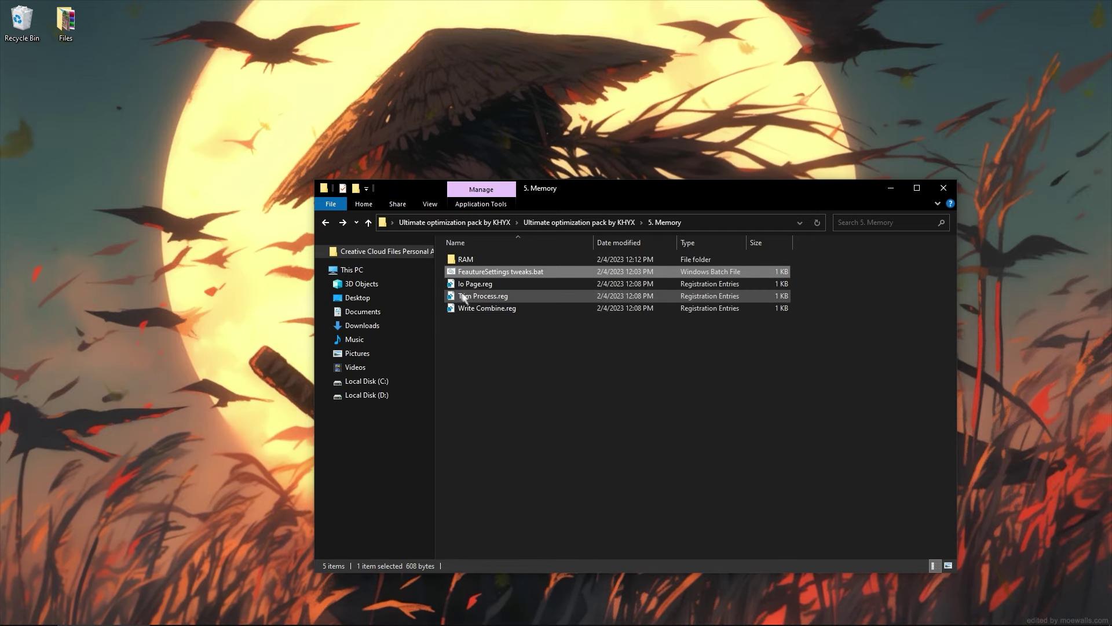
pyautogui.click(640, 334)
pyautogui.click(687, 323)
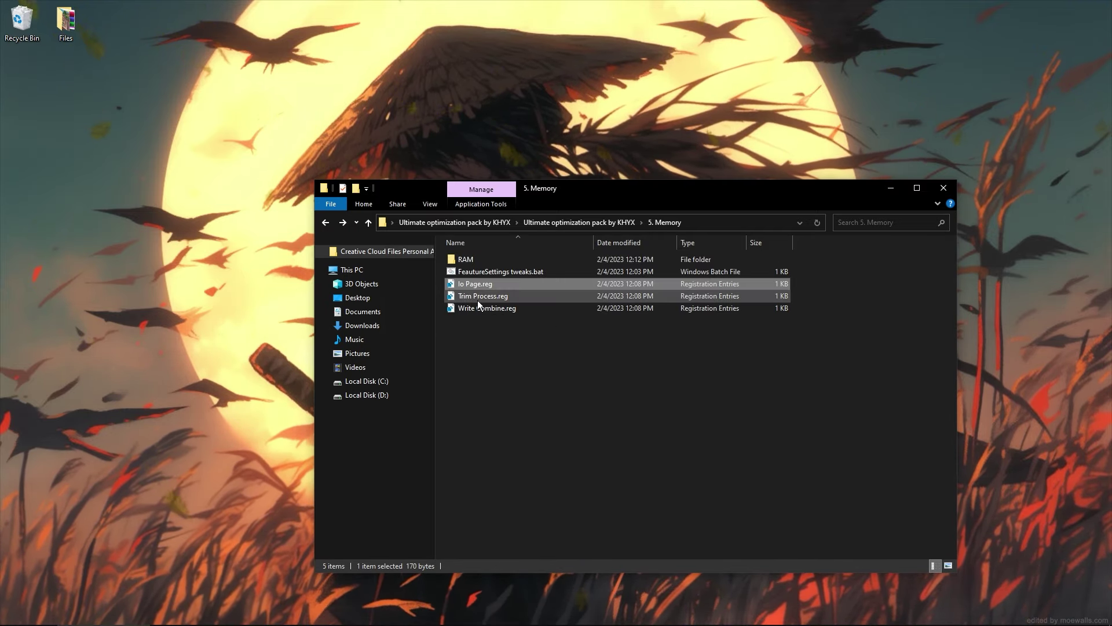
pyautogui.doubleClick(477, 300)
pyautogui.click(640, 335)
pyautogui.click(686, 324)
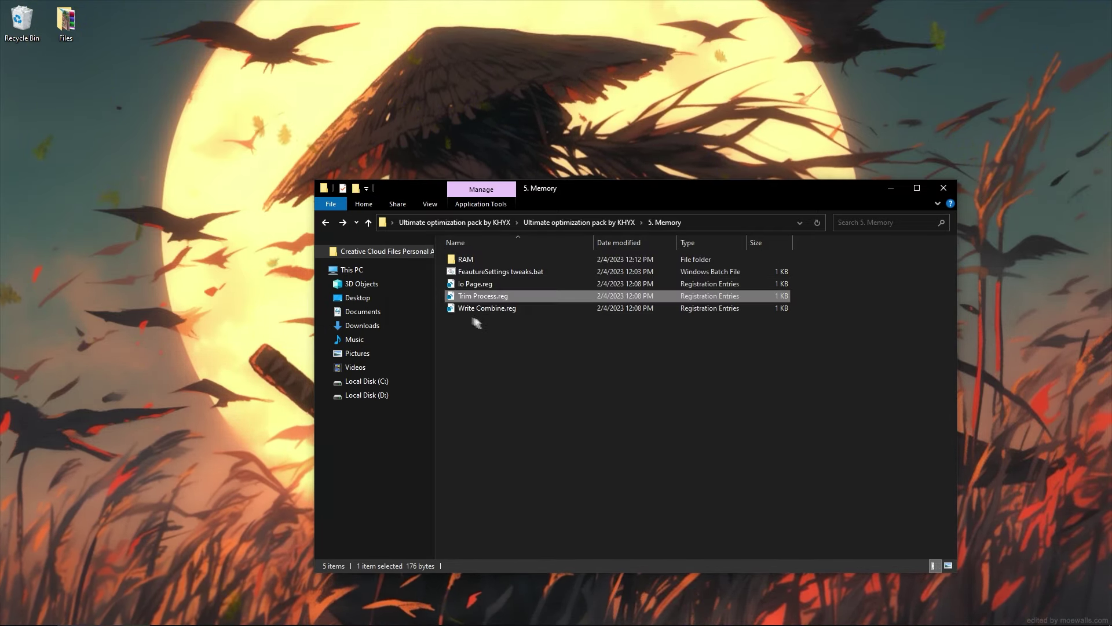
pyautogui.doubleClick(481, 308)
pyautogui.click(640, 334)
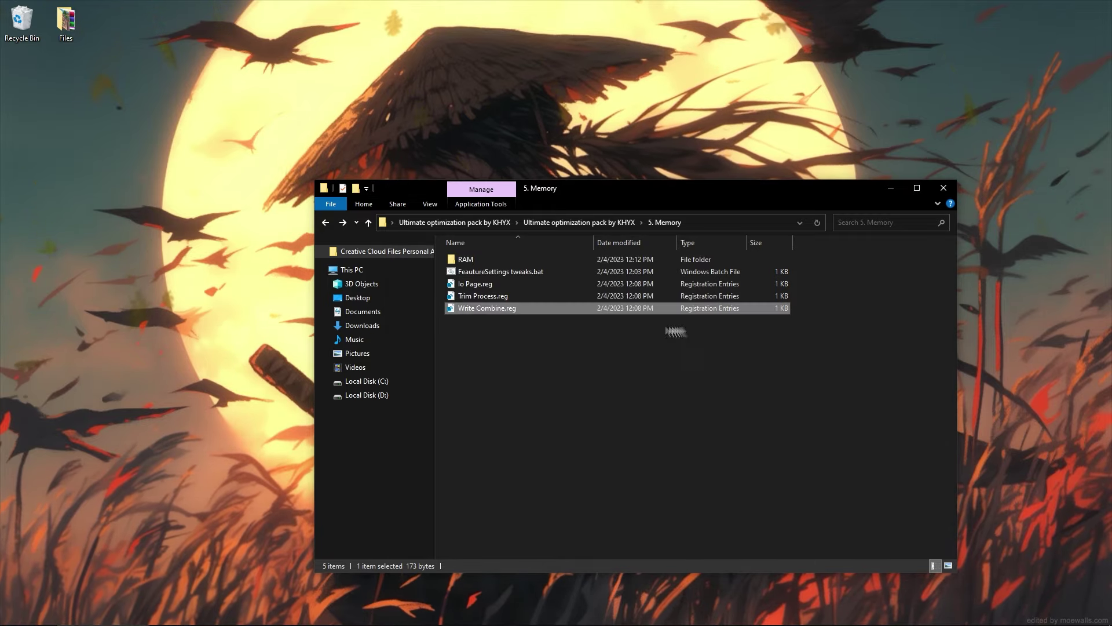
# Step: Merge NumConnections.reg and TCP Size.reg from the 6. Network folder into the registry
pyautogui.click(322, 223)
pyautogui.doubleClick(479, 319)
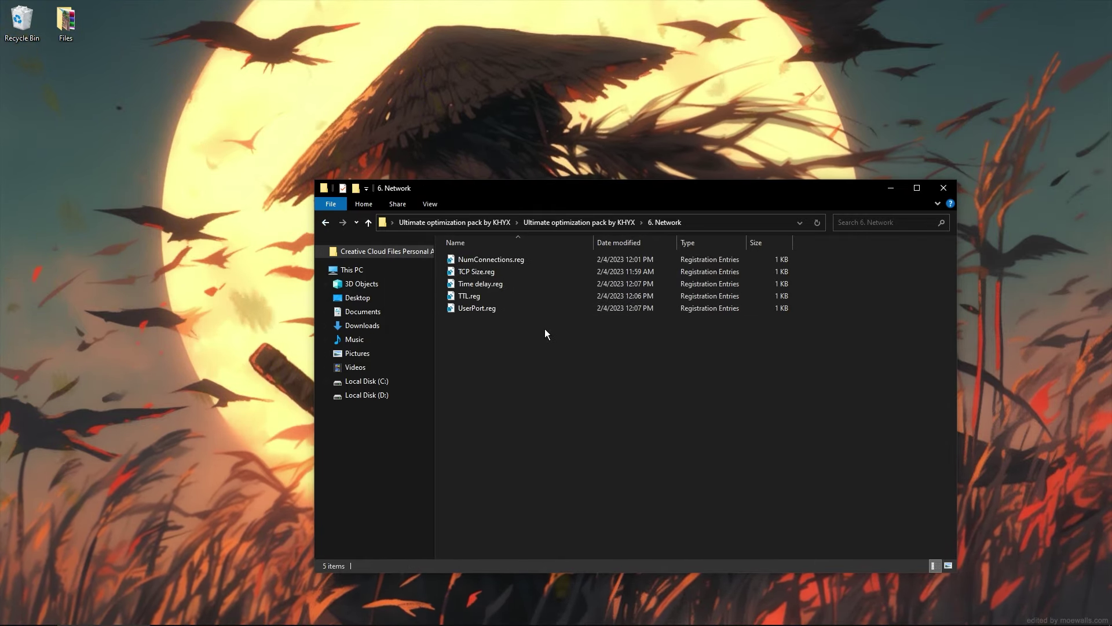
pyautogui.doubleClick(472, 260)
pyautogui.click(641, 334)
pyautogui.click(687, 322)
pyautogui.doubleClick(476, 271)
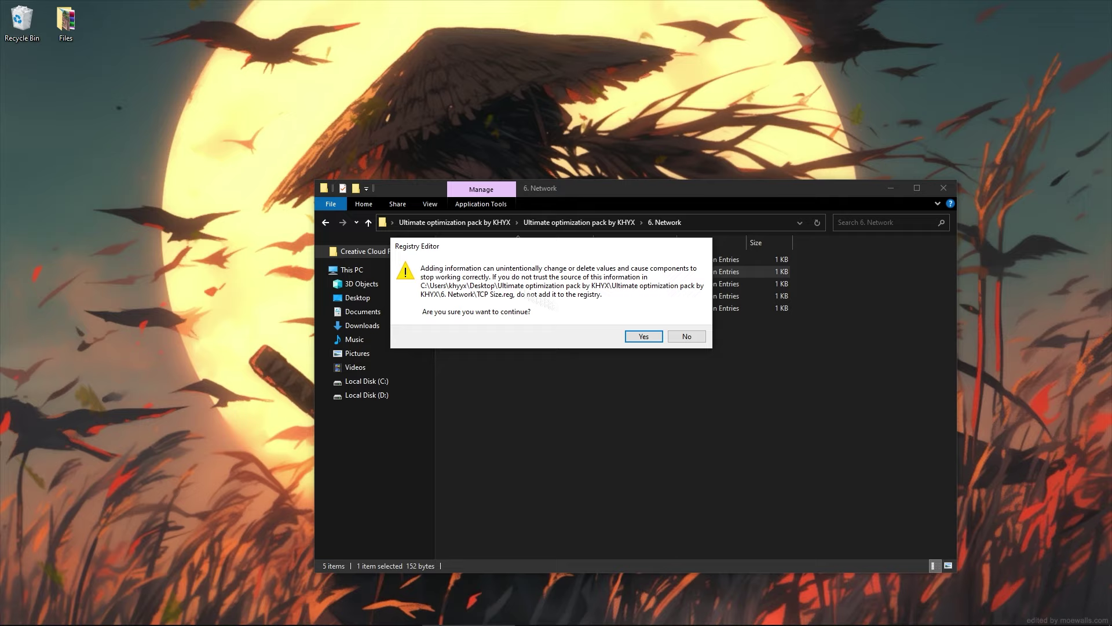
pyautogui.click(643, 336)
pyautogui.click(686, 322)
# Step: Merge Time delay.reg, TTL.reg and UserPort.reg from the 6. Network folder into the registry
pyautogui.doubleClick(467, 283)
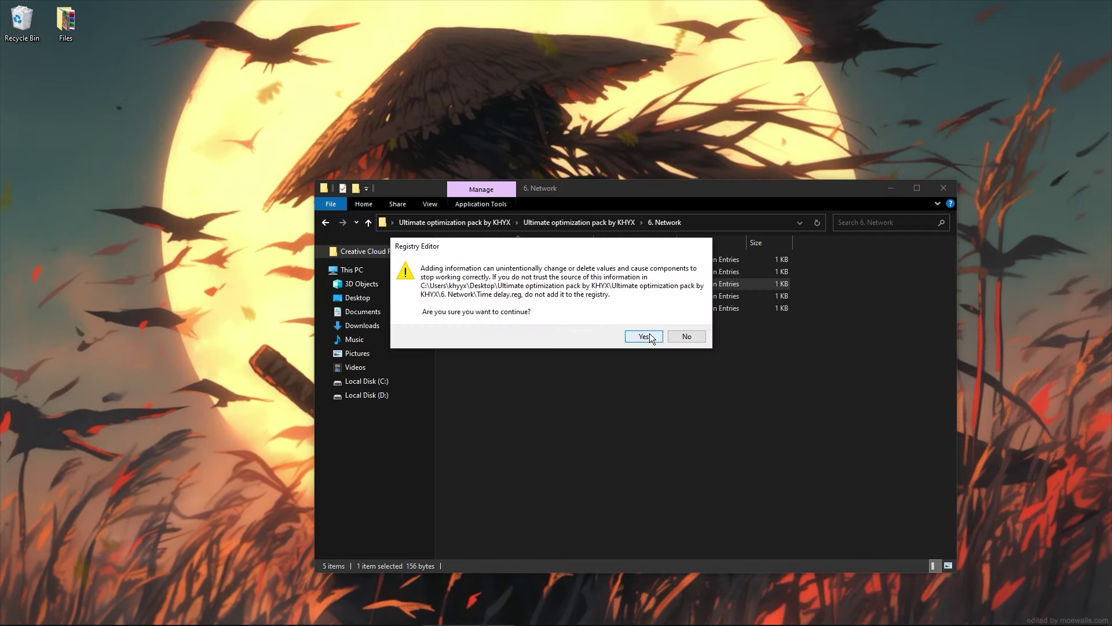
pyautogui.click(644, 336)
pyautogui.click(478, 296)
pyautogui.click(687, 323)
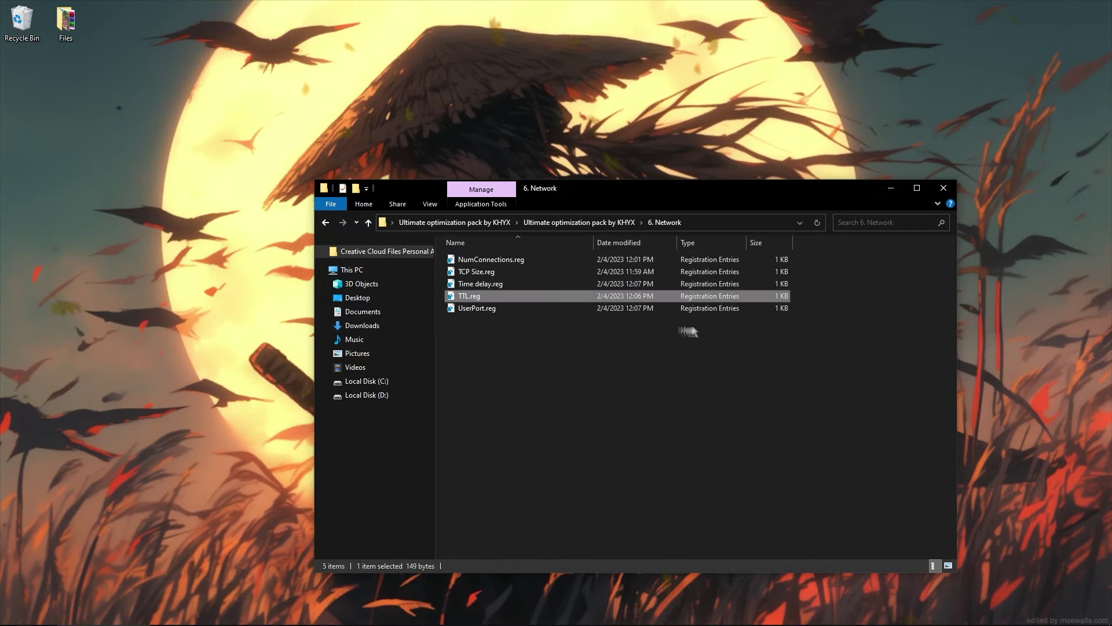
pyautogui.doubleClick(491, 308)
pyautogui.click(641, 334)
pyautogui.click(686, 322)
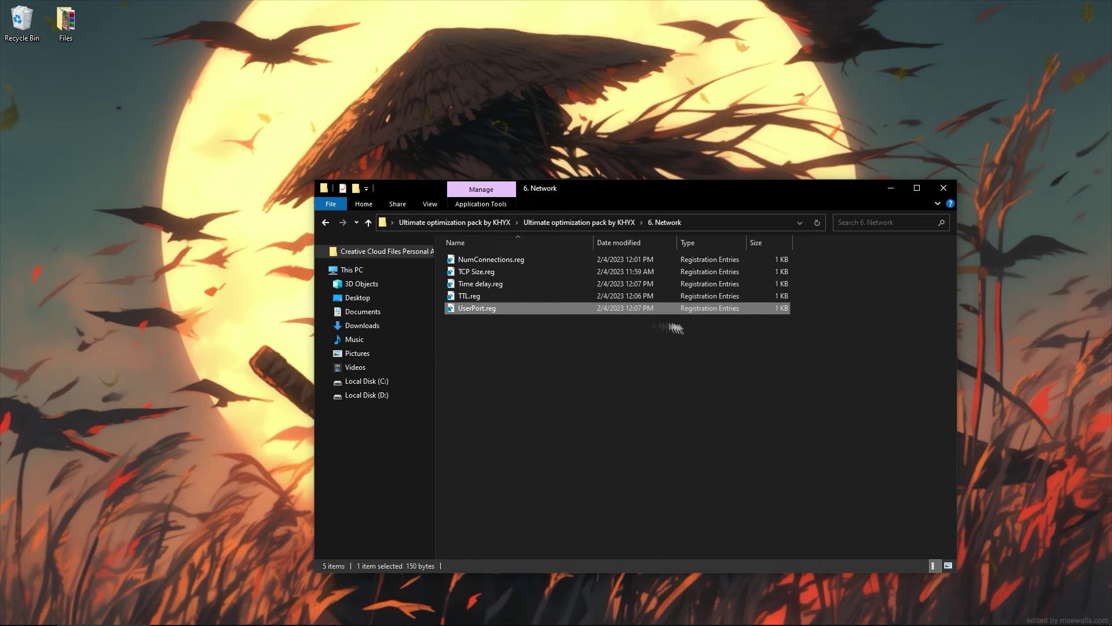
# Step: Run MSI Mode Utility v2.exe from the 7. Apps folder as administrator and move its window to the middle of the desktop
pyautogui.click(325, 223)
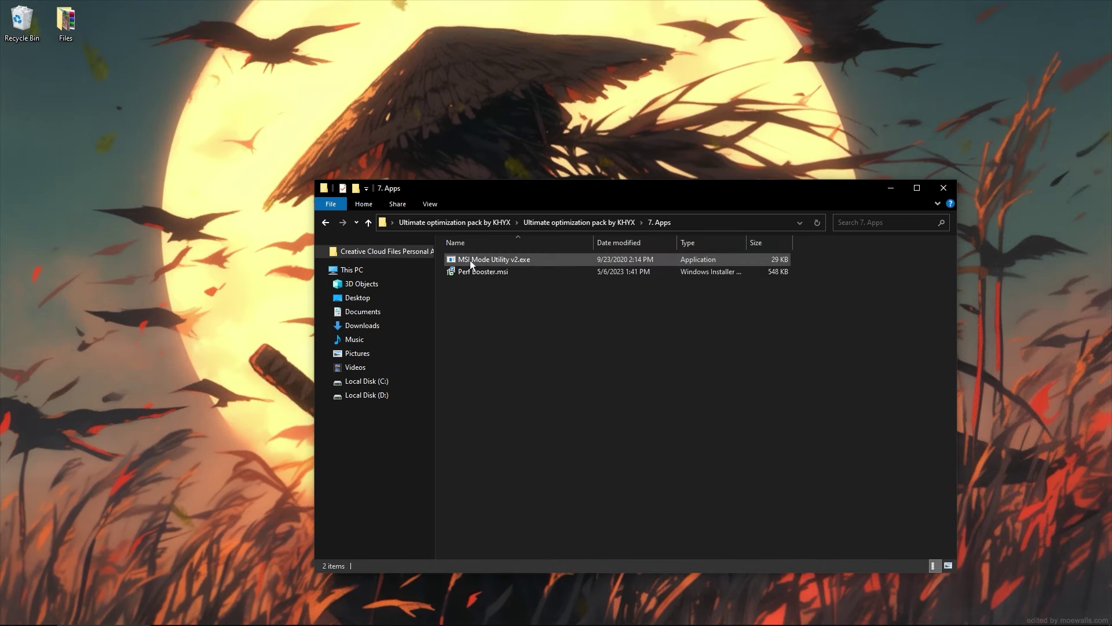
pyautogui.rightClick(472, 266)
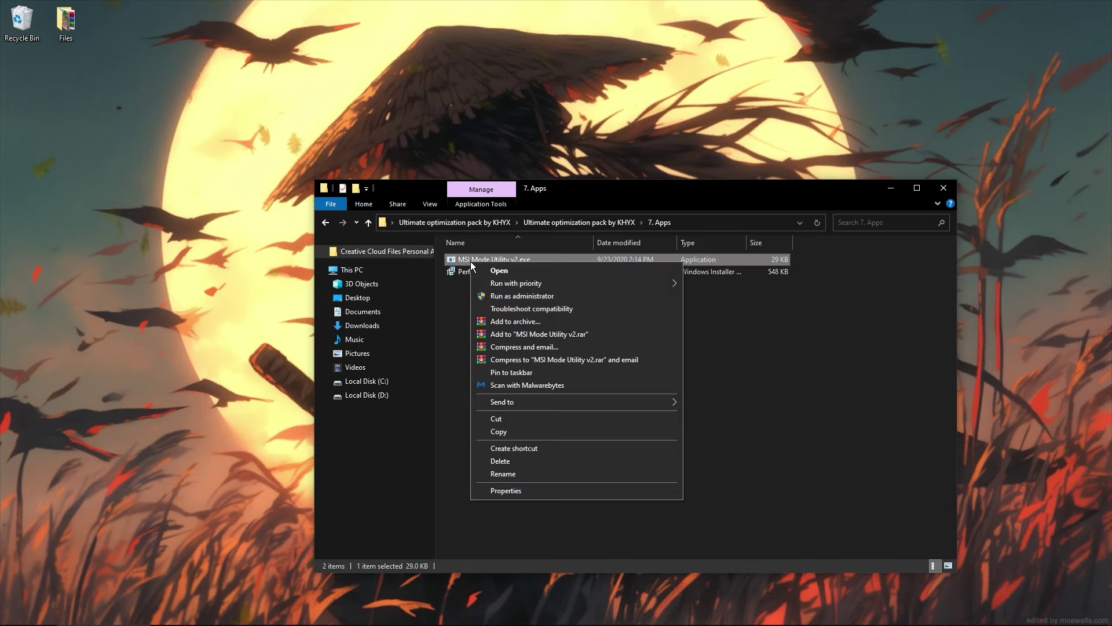
pyautogui.click(510, 296)
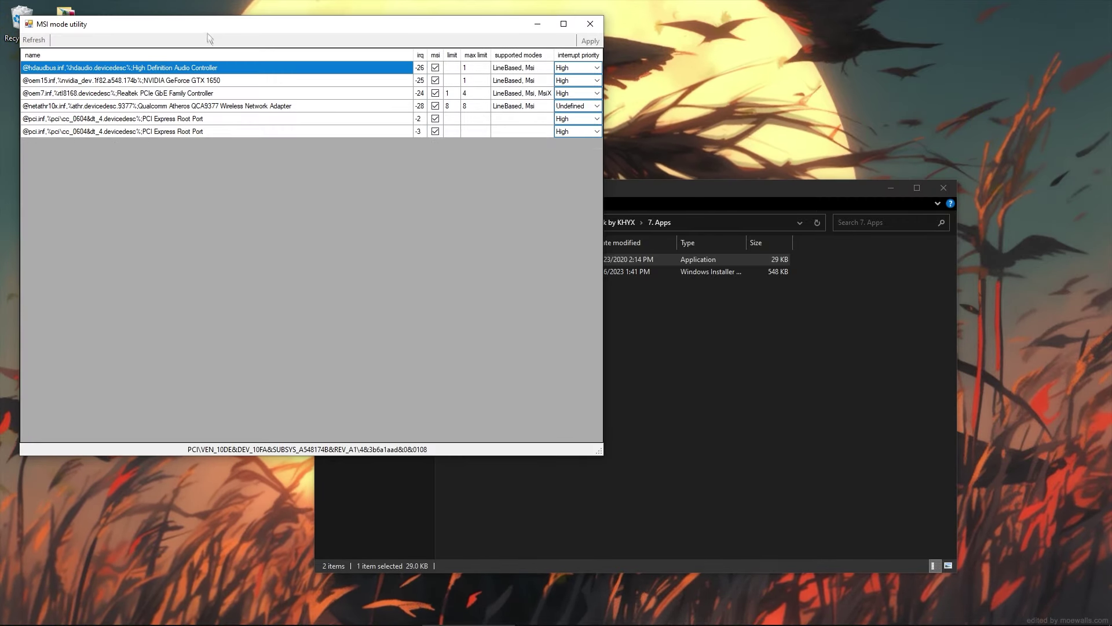
pyautogui.moveTo(211, 26); pyautogui.dragTo(534, 134)
# Step: Toggle the MSI setting of the NVIDIA GeForce GTX 1650
pyautogui.click(512, 191)
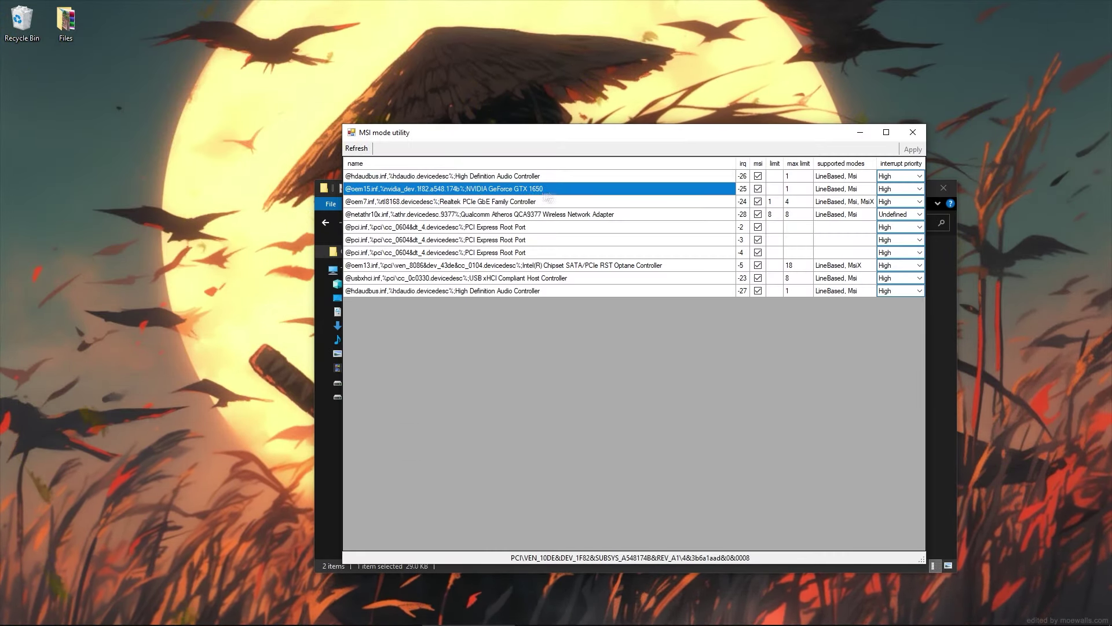
pyautogui.click(754, 189)
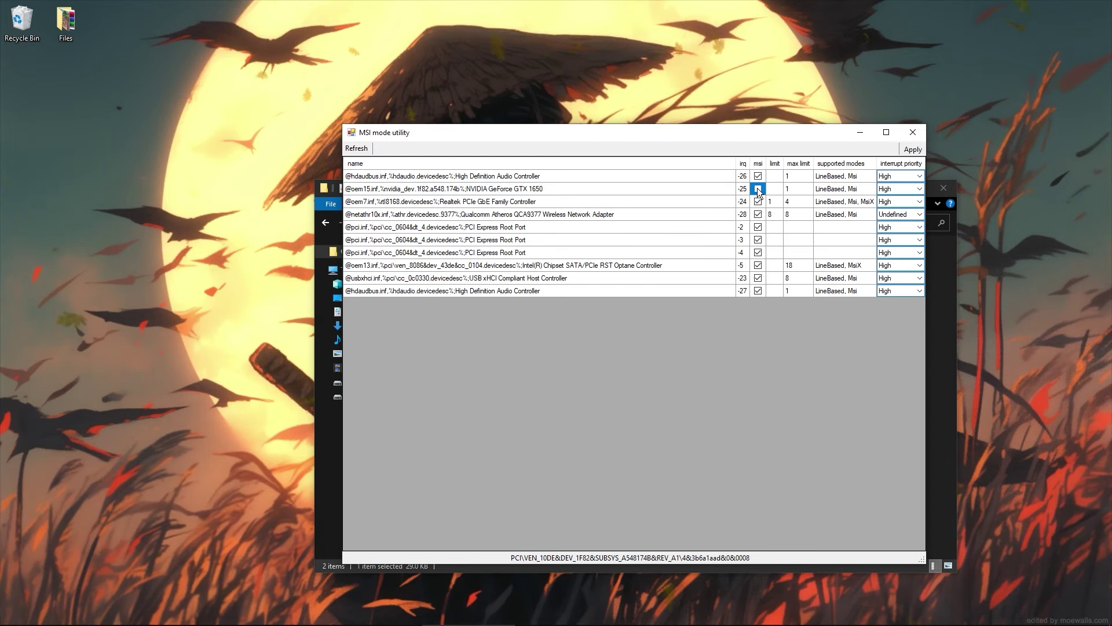